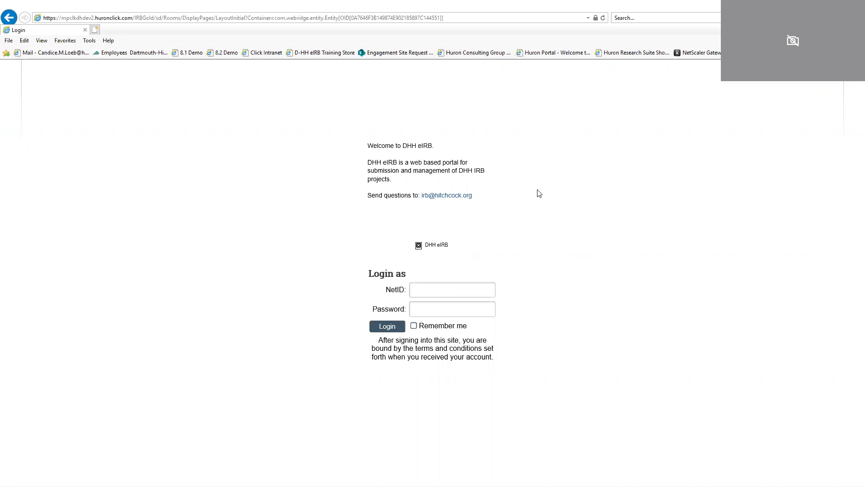
- Log in to the DHH eIRB portal with the NetID pi1 and its saved password
key(ctrl+plus)
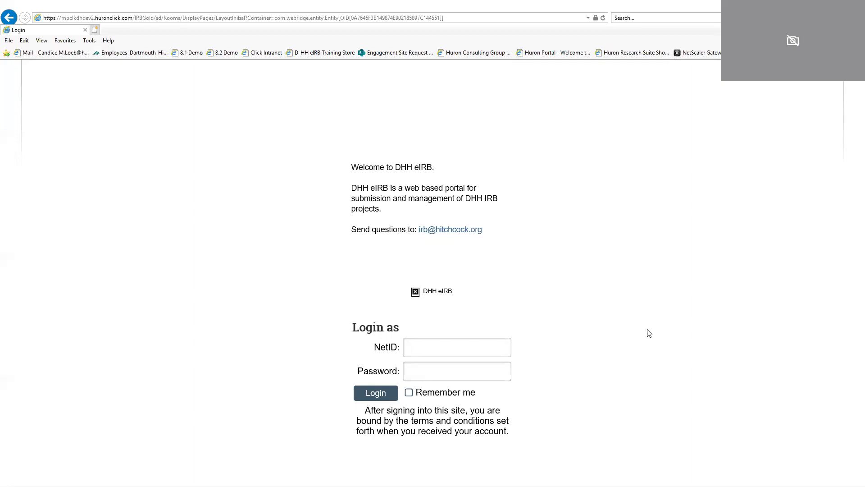
click(486, 346)
text(pi)
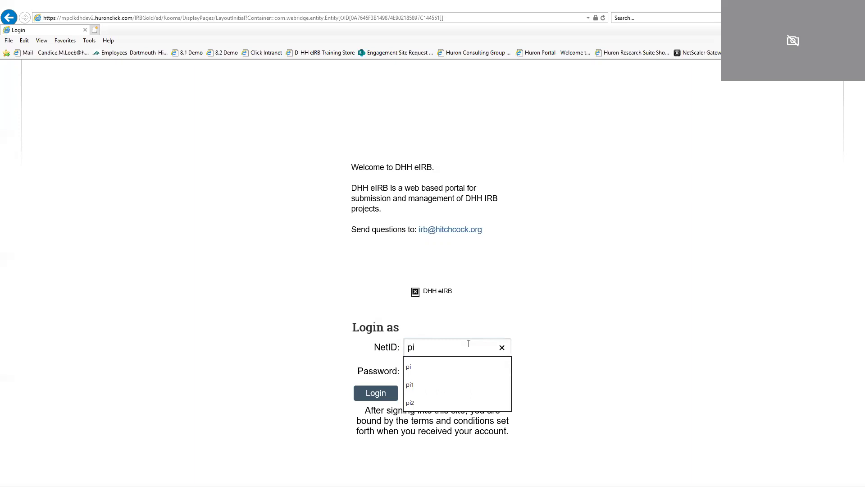
key(Down)
key(Down)
key(Return)
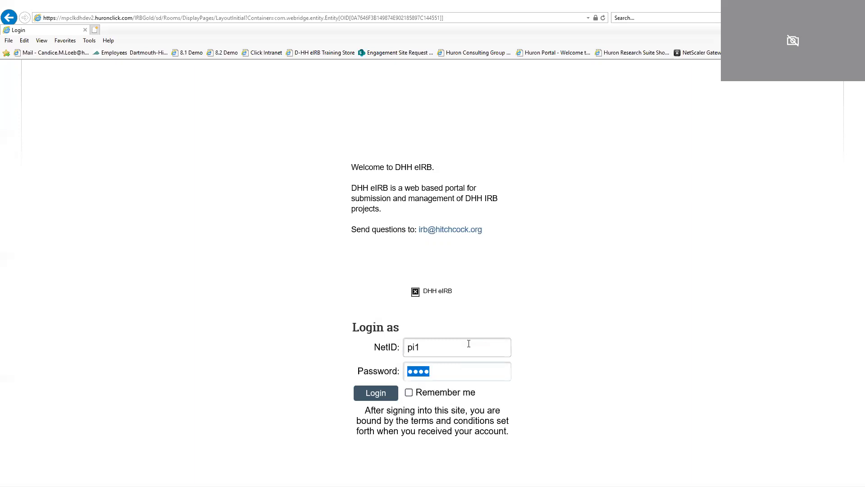
click(372, 393)
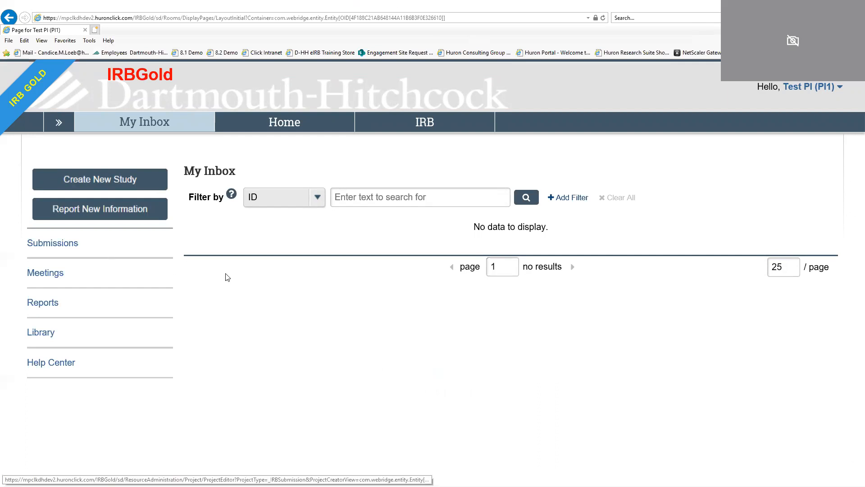
- Create a new study titled "Test Demo Study" with short title "06/04 Demo" and brief description "Test study"
click(85, 183)
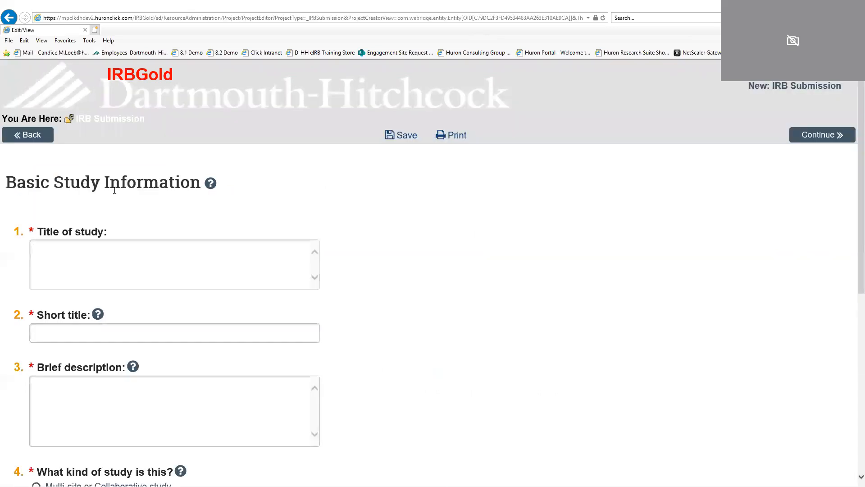
scroll(201, 260, down, 2)
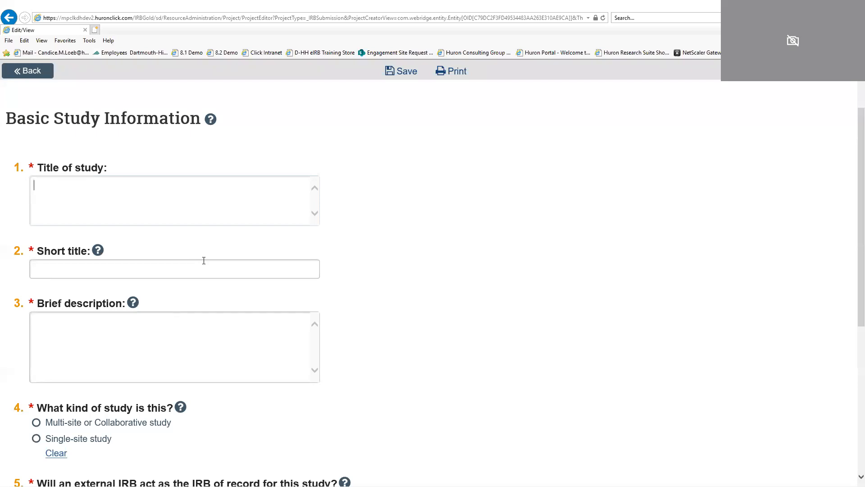
text(Test Demo Study)
click(204, 261)
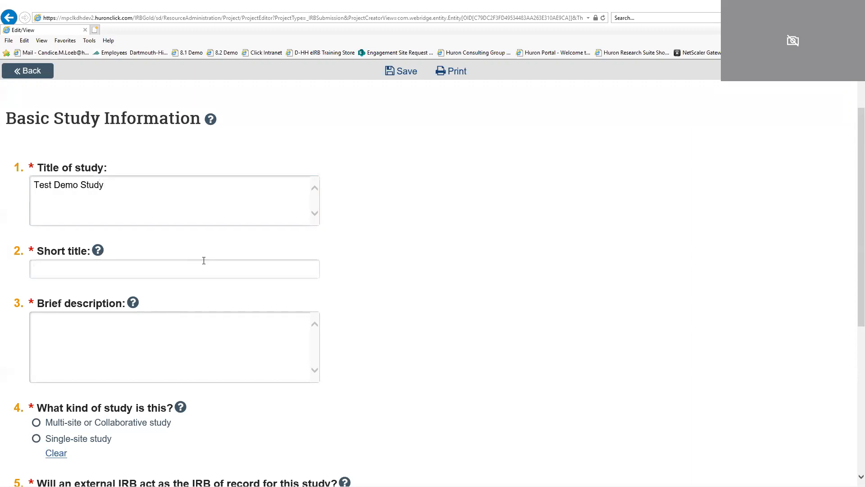
text(06/04 Demo)
click(216, 322)
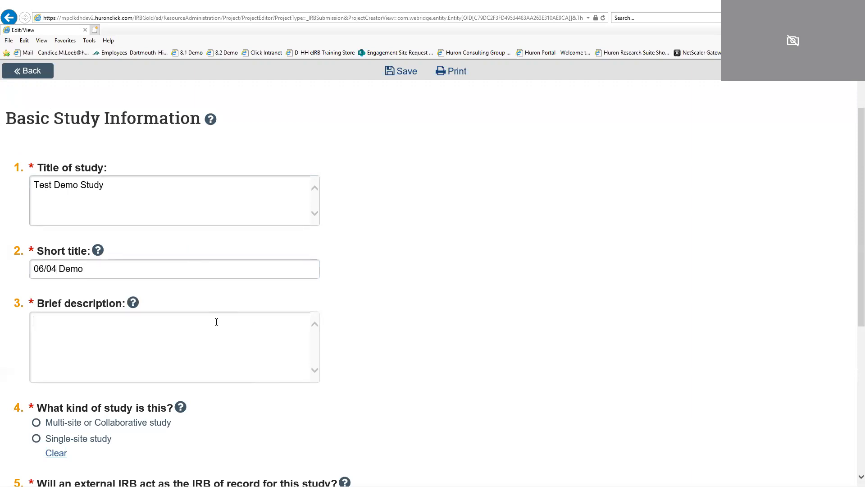
text(Test study)
- Mark the study as single-site, with no external IRB of record and no financial interest for the local principal investigator
scroll(578, 227, down, 2)
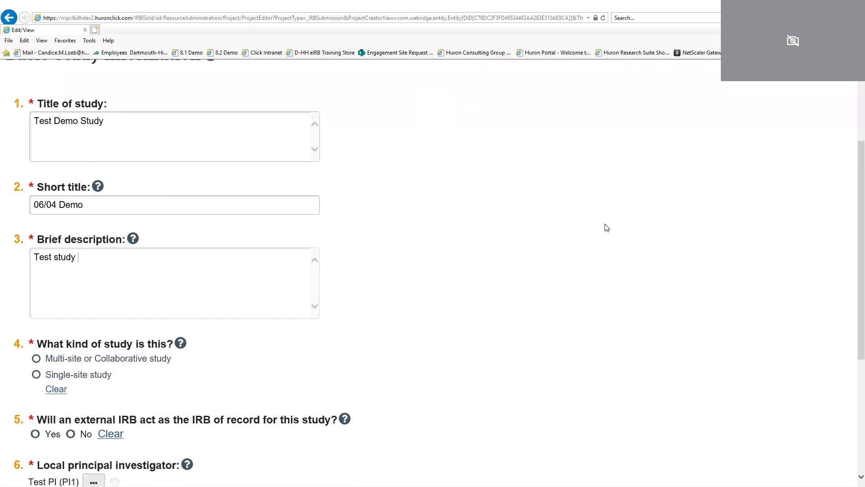
scroll(606, 228, down, 2)
scroll(607, 227, down, 2)
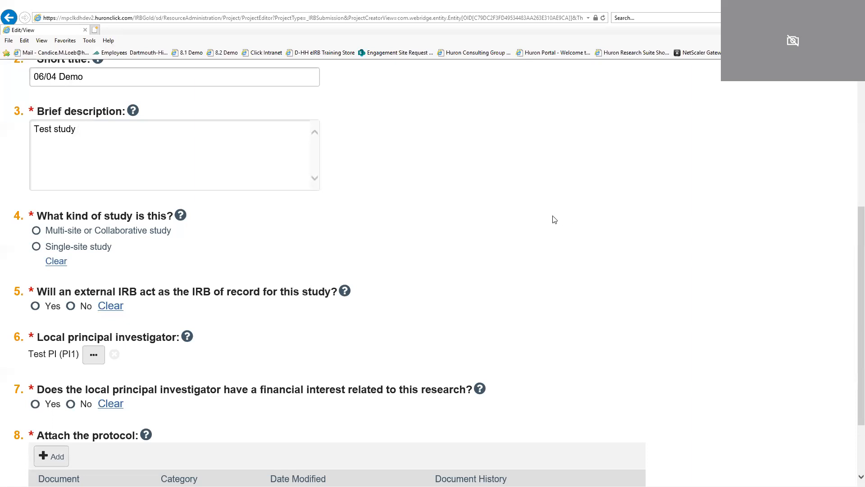
scroll(531, 174, down, 1)
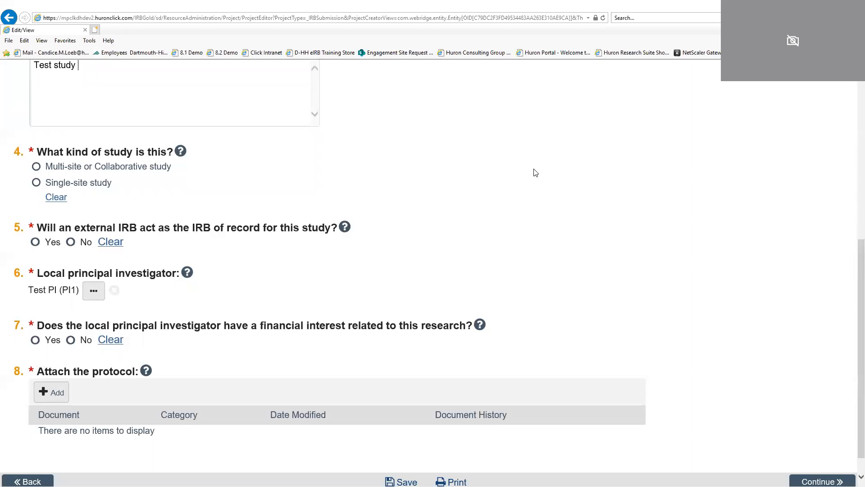
click(36, 183)
scroll(435, 185, down, 1)
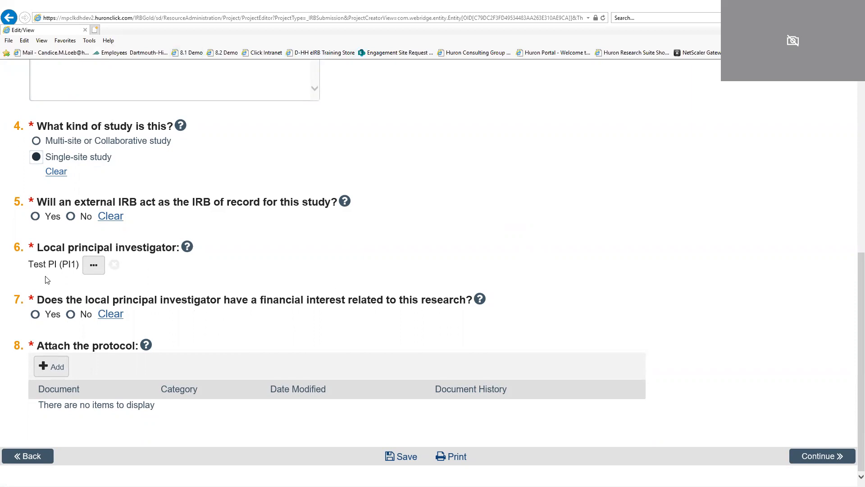
click(71, 217)
scroll(415, 283, up, 8)
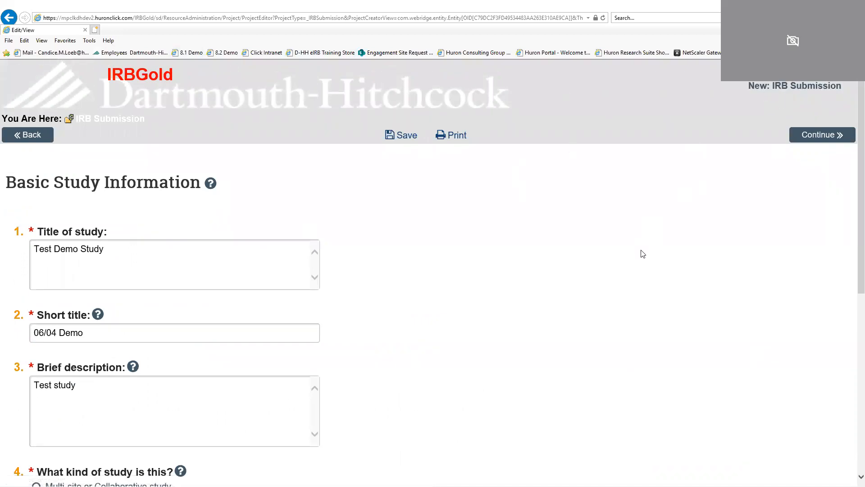
scroll(643, 252, down, 8)
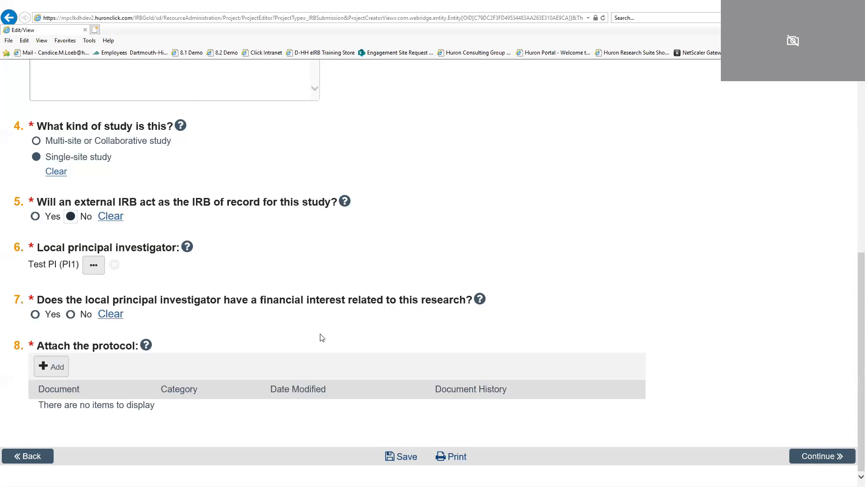
click(72, 315)
- Attach HRP-503 - TEMPLATE PROTOCOL.docx as the study protocol, leaving the name and version number blank
click(64, 365)
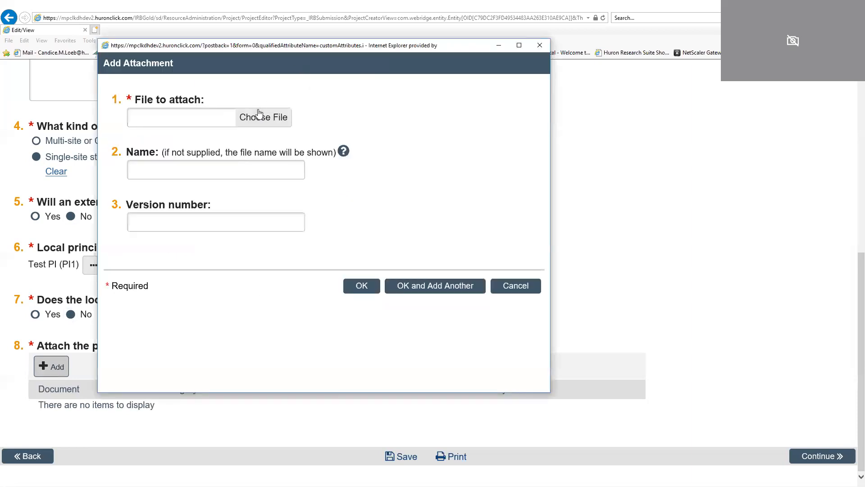
click(262, 116)
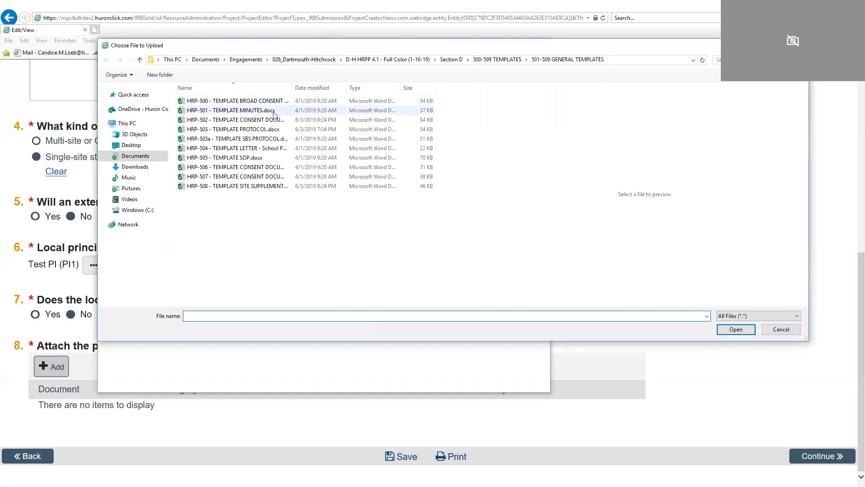
click(248, 131)
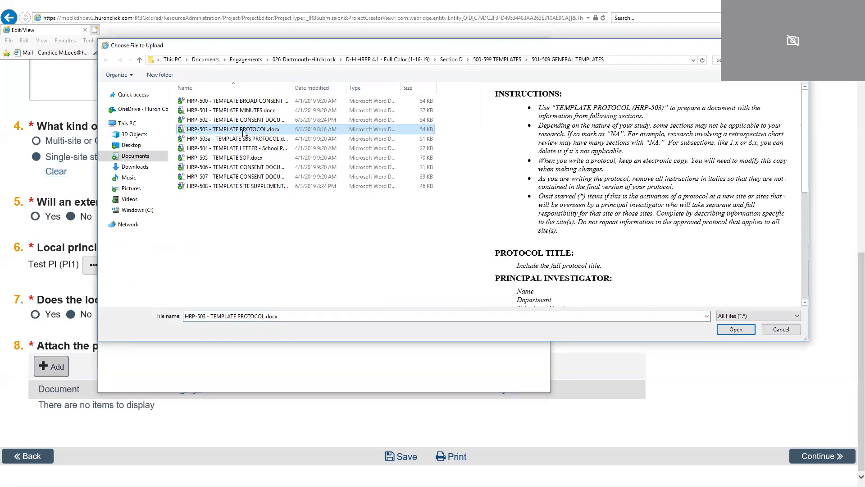
click(730, 332)
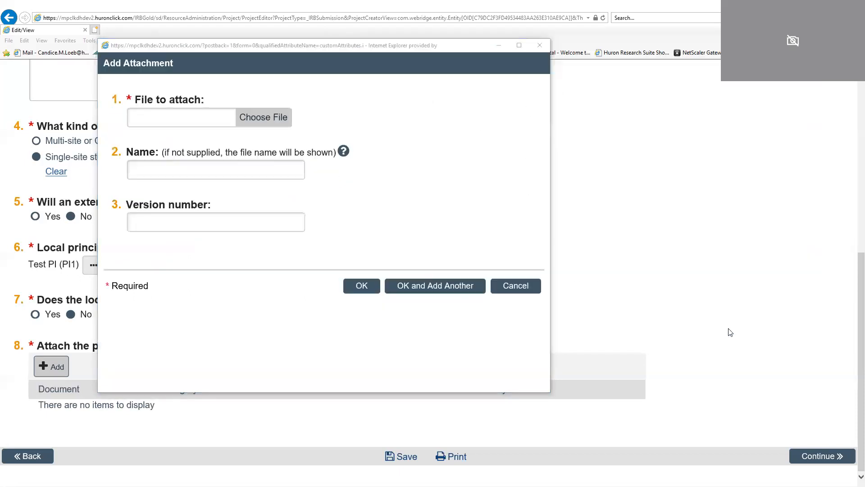
click(228, 170)
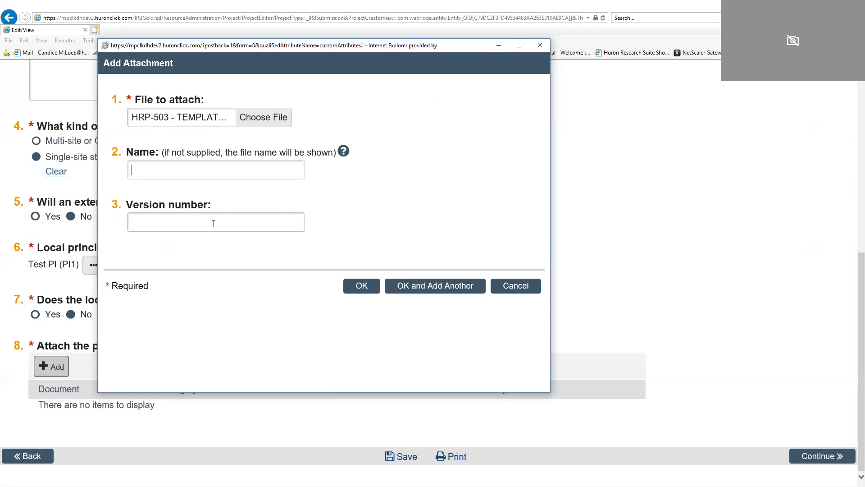
click(355, 289)
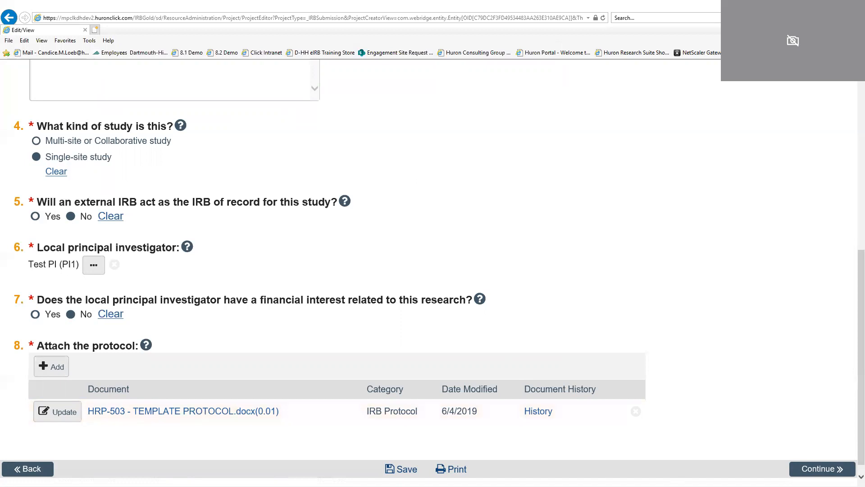
- Continue to the Study Funding Sources page and start adding a funding source
click(798, 471)
scroll(791, 395, down, 5)
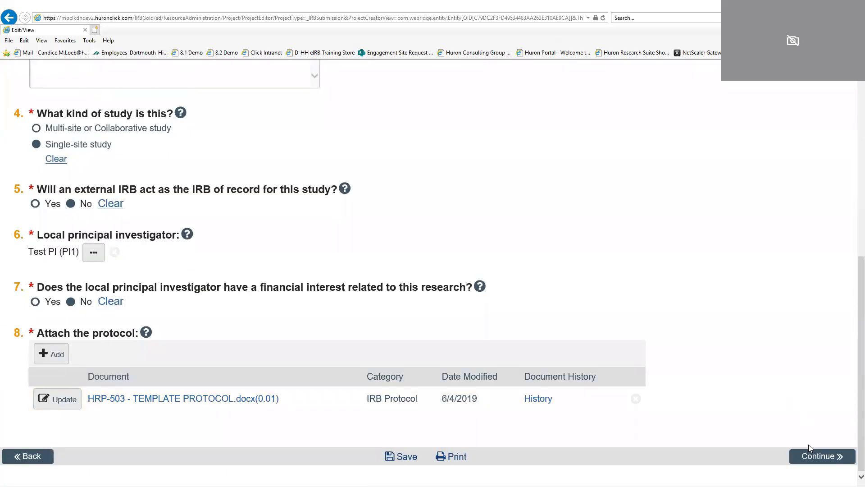
click(810, 455)
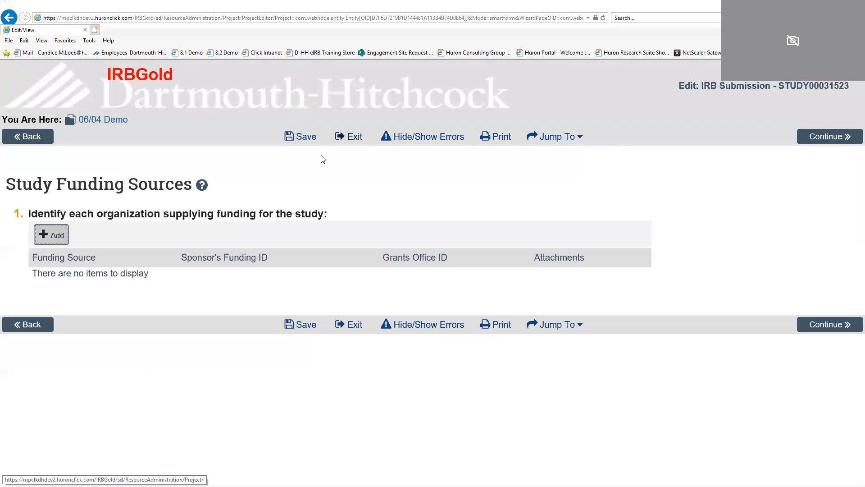
click(557, 138)
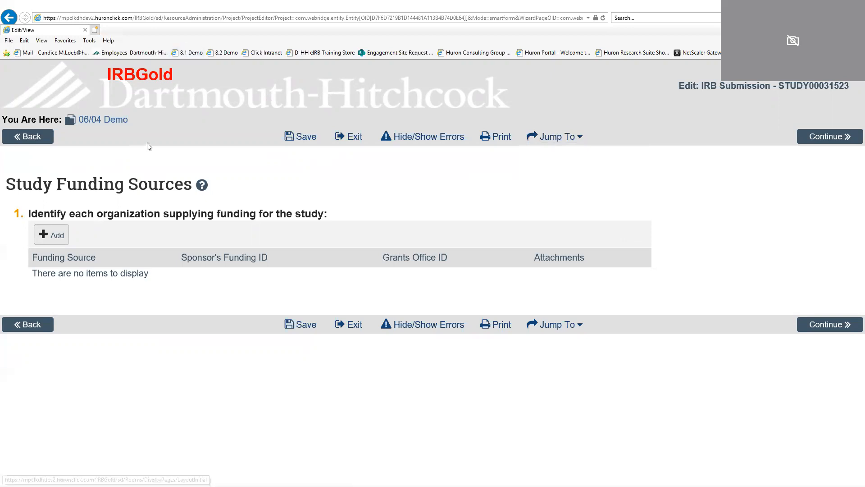
click(63, 244)
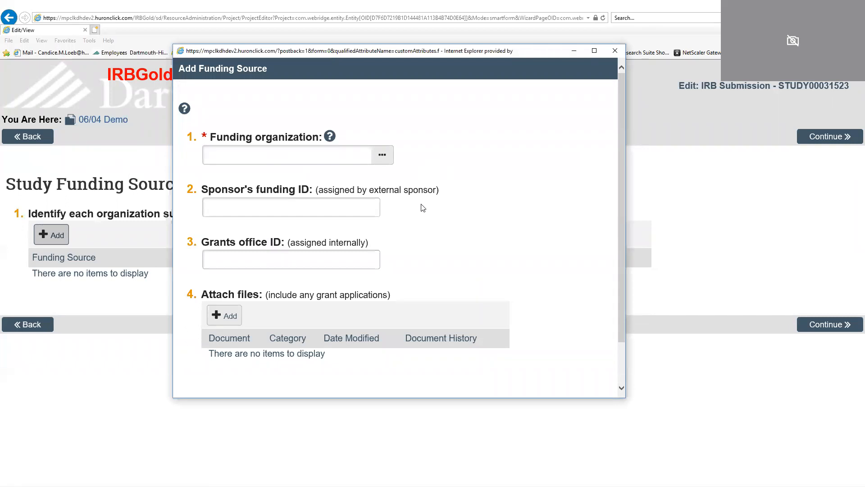
click(374, 155)
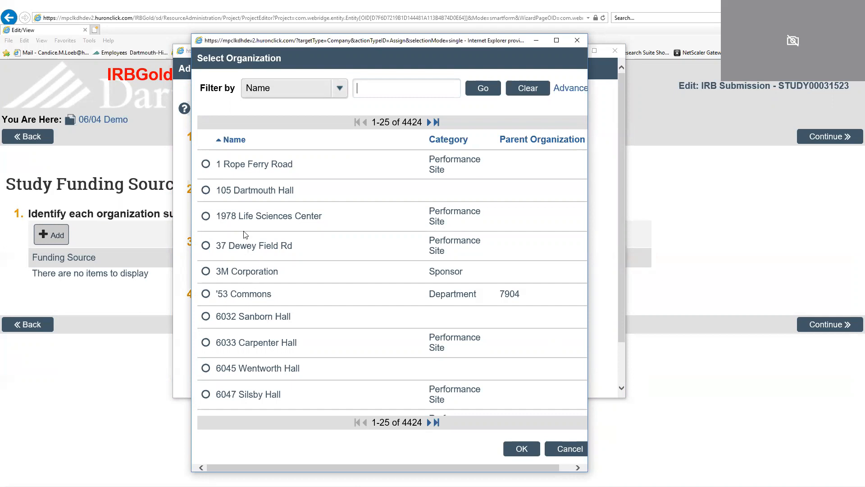
click(206, 271)
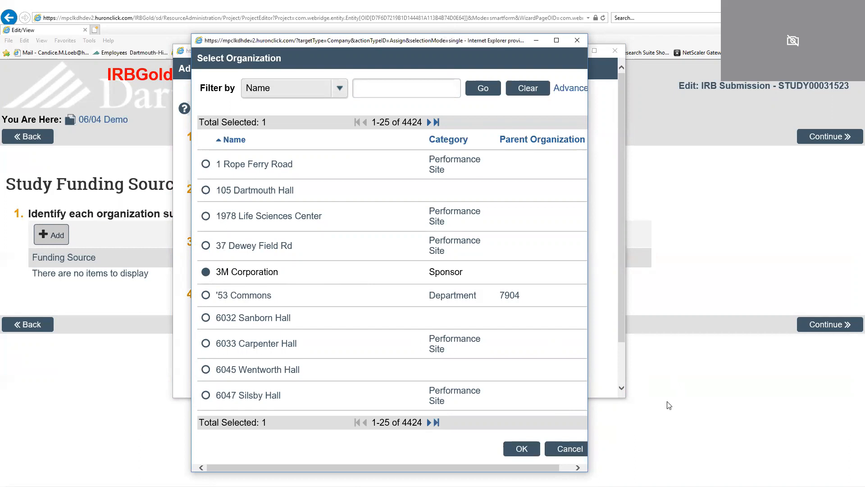
click(571, 449)
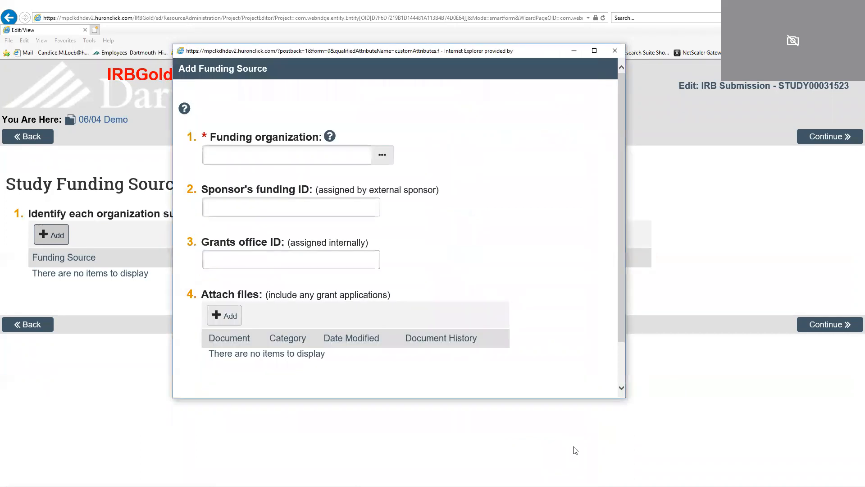
- Look up funding organizations starting with "national", and clear the entry
click(269, 159)
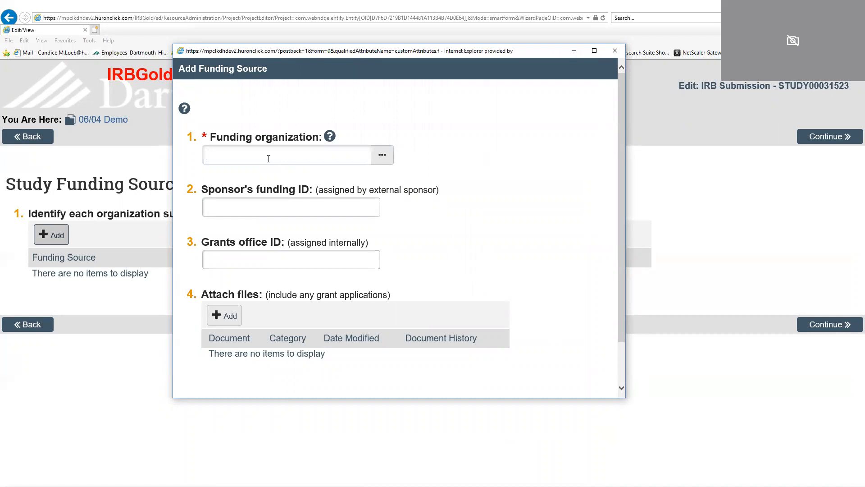
text(national)
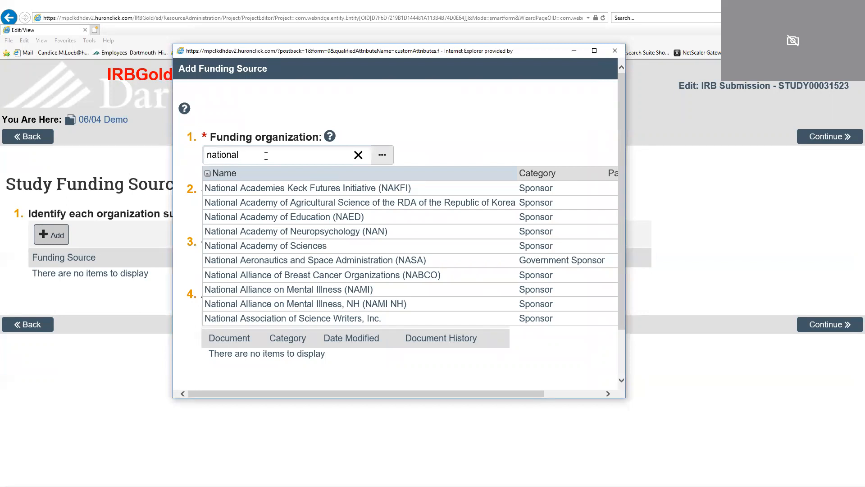
key(BackSpace)
key(BackSpace)
key(BackSpace)
key(BackSpace)
key(BackSpace)
key(BackSpace)
key(BackSpace)
key(BackSpace)
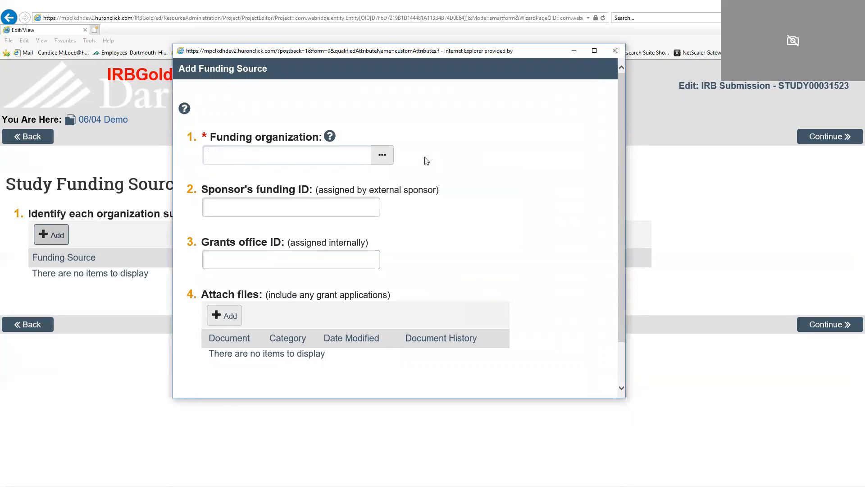
- Find organizations whose name matches %nih, add National Institutes of Health (NIH) as a funding source, and start another funding source
click(390, 151)
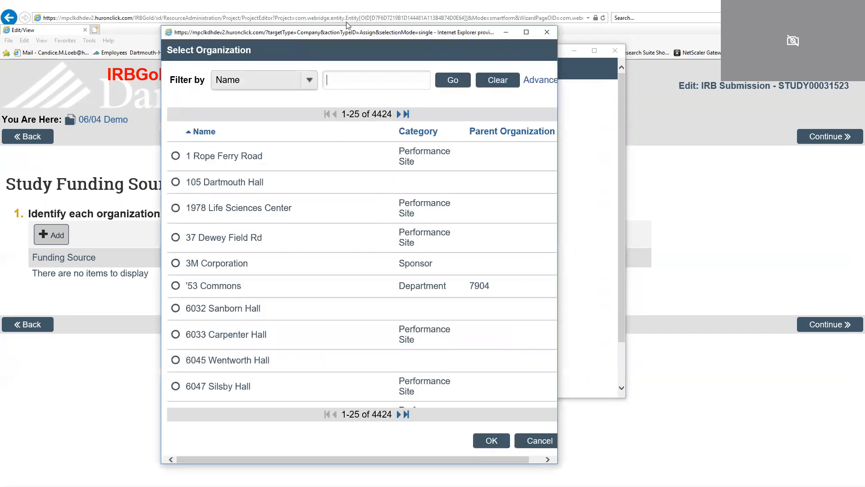
click(312, 89)
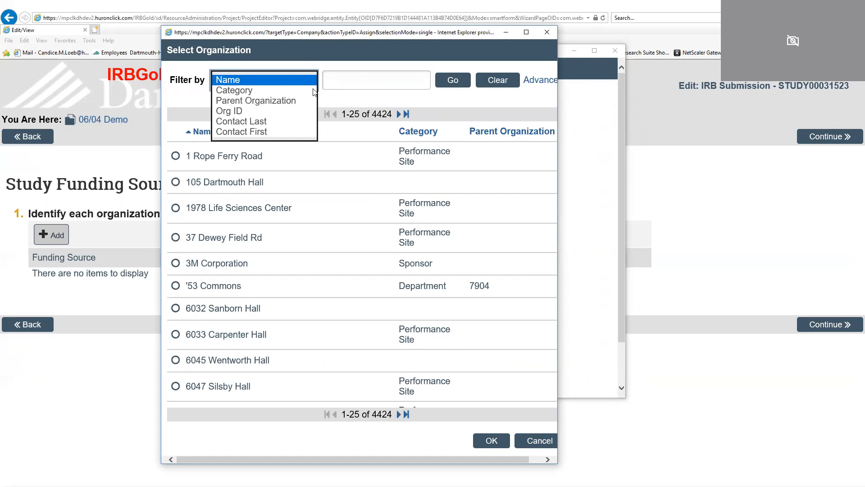
click(335, 82)
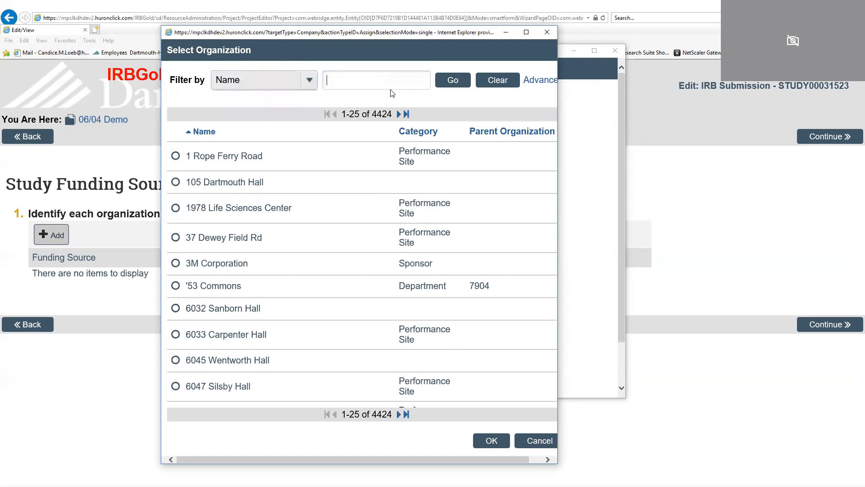
text(%)
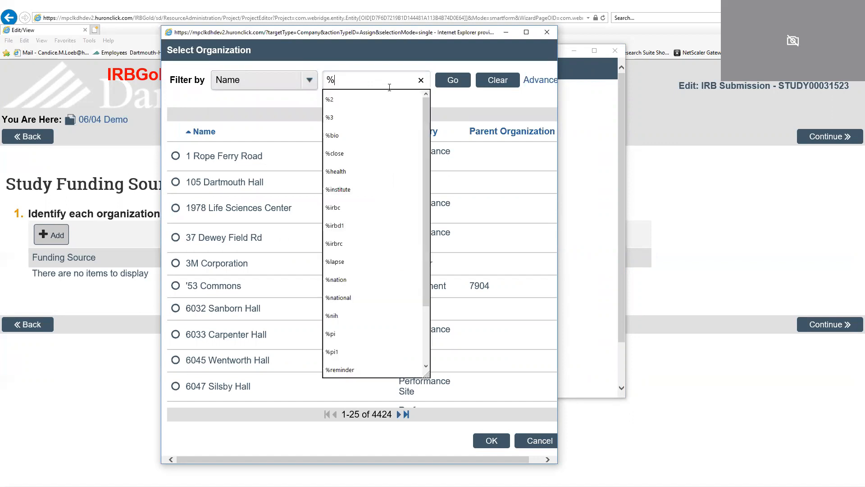
text(nih)
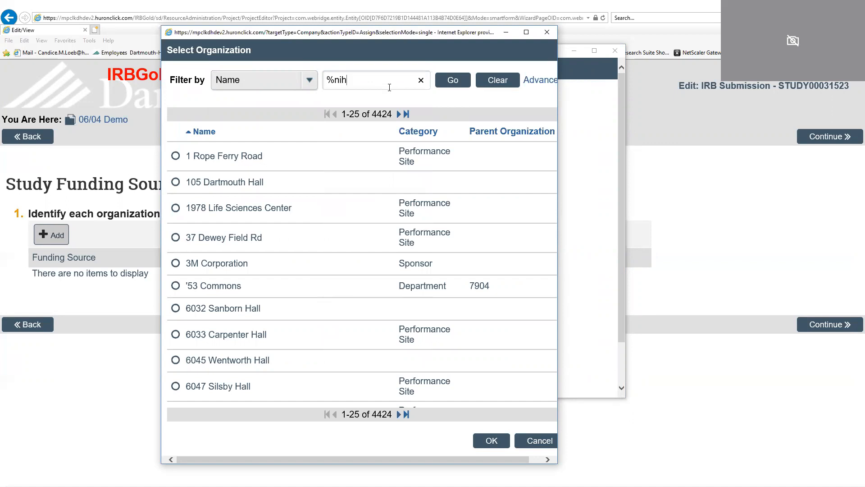
key(Return)
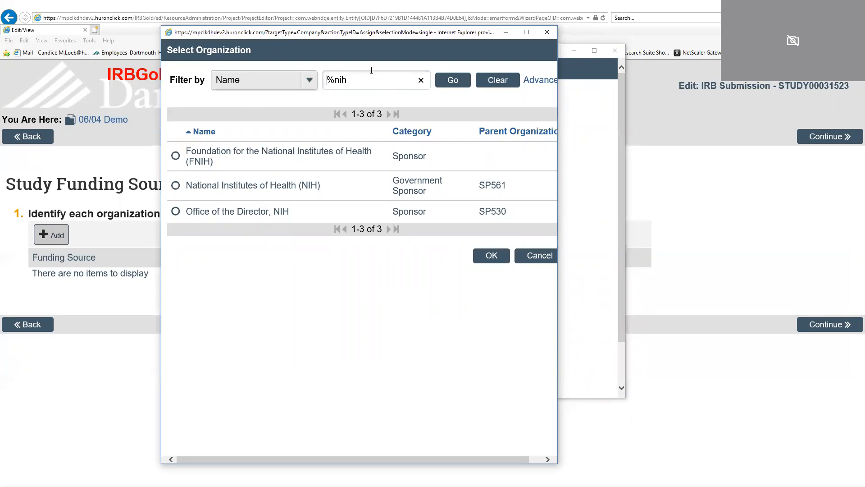
click(176, 186)
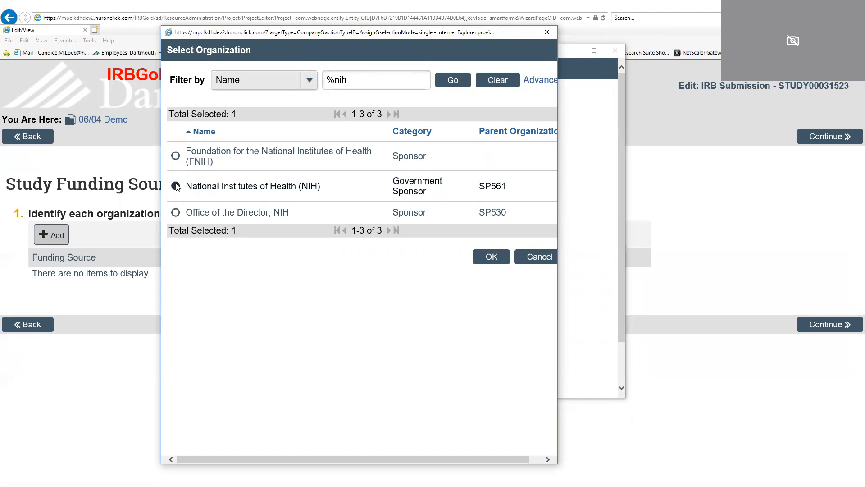
click(491, 256)
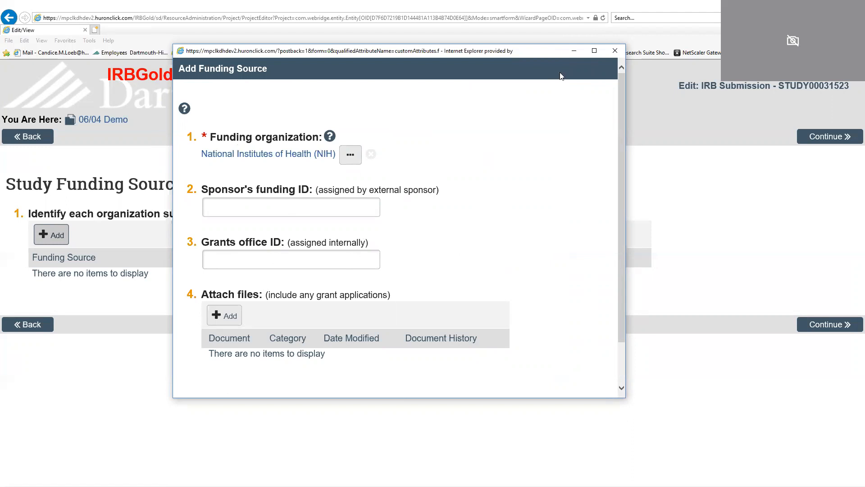
scroll(527, 248, down, 2)
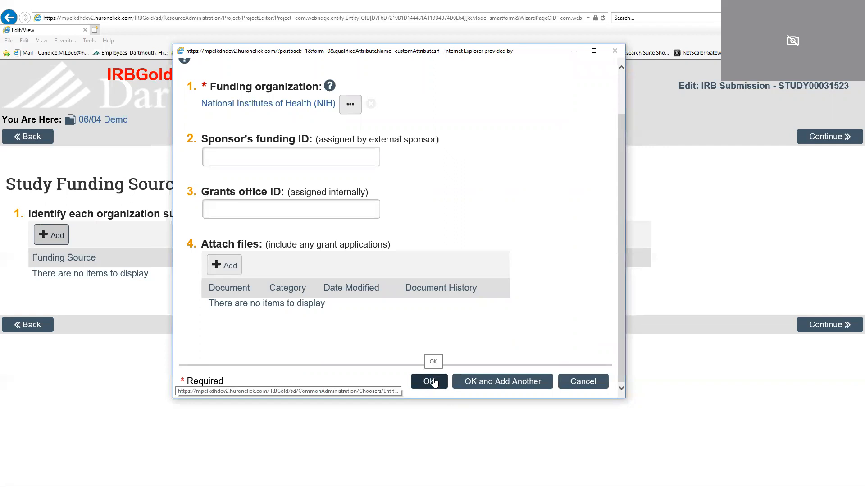
click(519, 381)
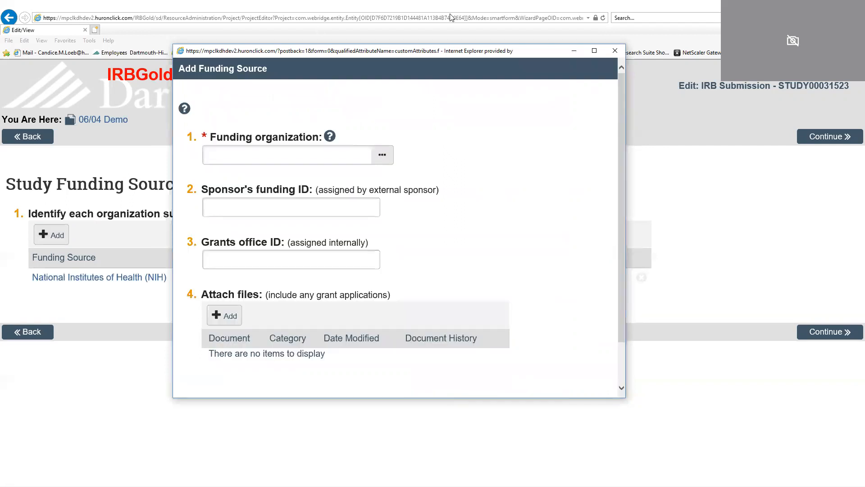
- Add 3M Corporation as the second funding source, leaving the funding ID, grants office ID and attachments blank
click(382, 157)
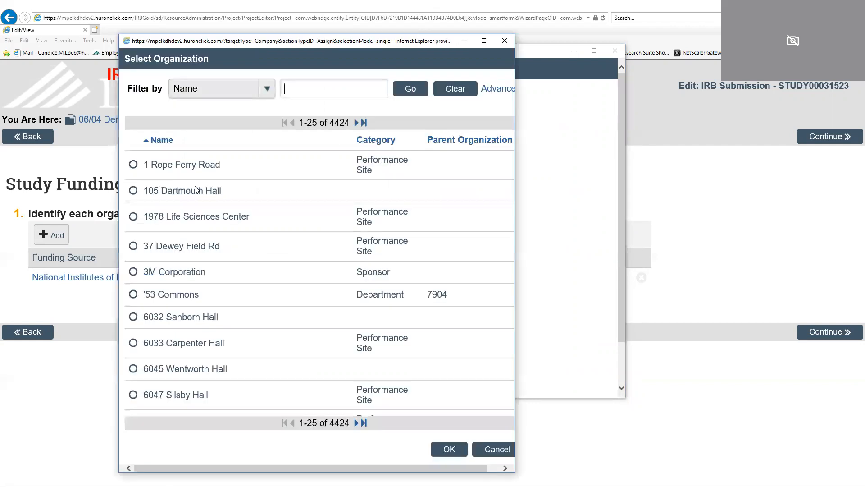
click(133, 272)
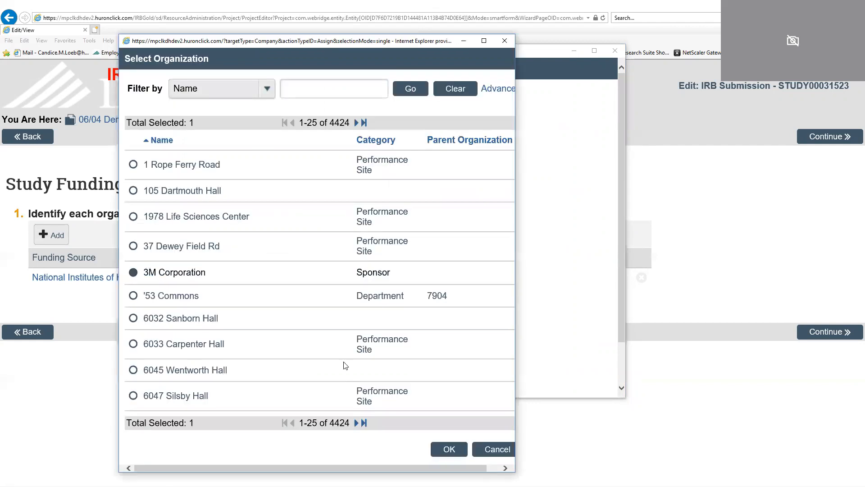
click(441, 448)
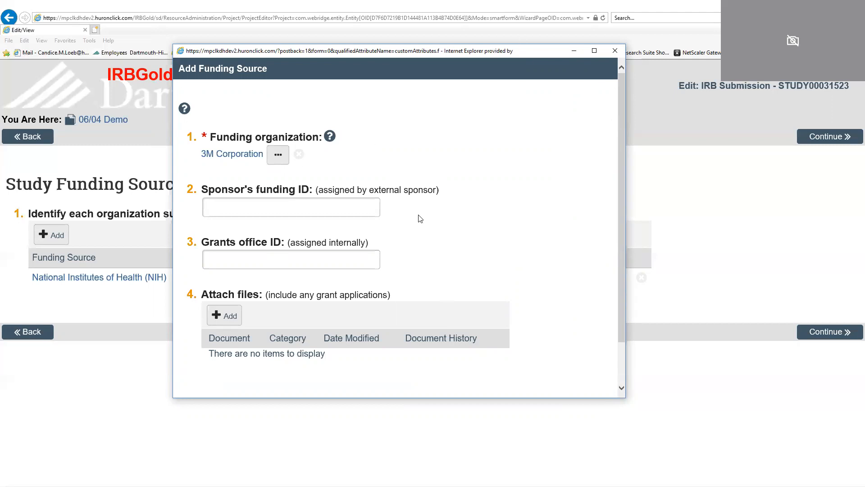
scroll(505, 319, down, 2)
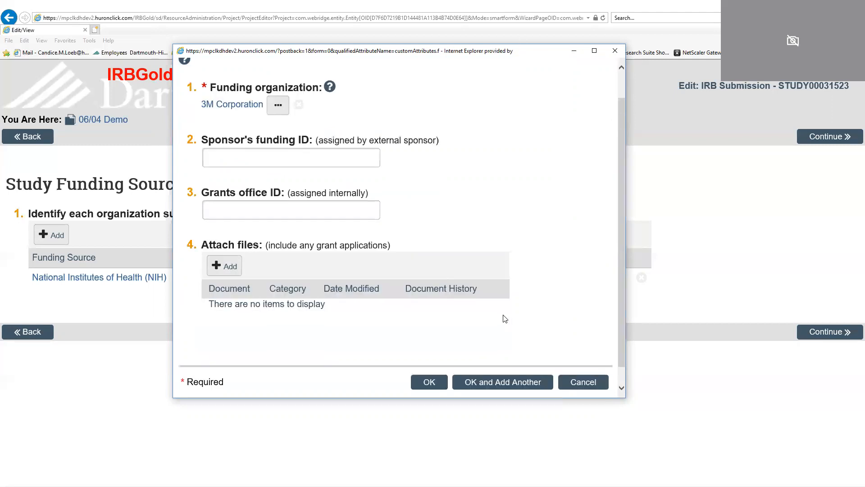
click(419, 383)
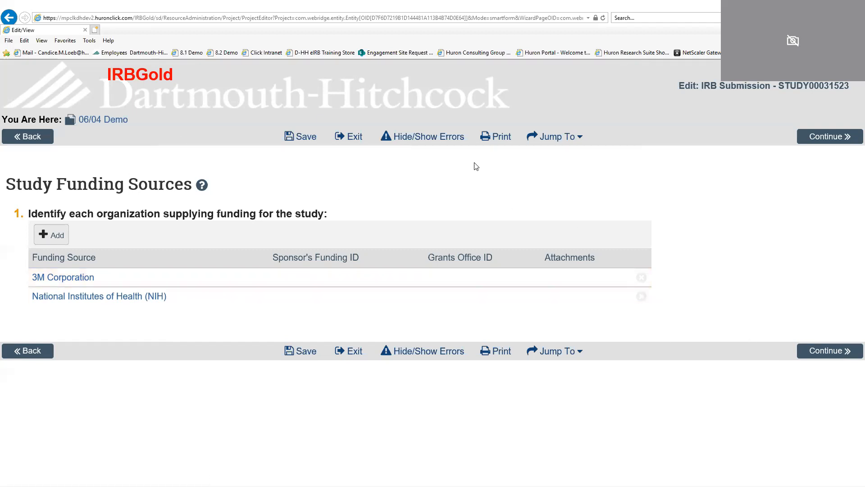
- Continue to the Local Study Team Members page and choose a new study team member by searching on the person's last name
click(807, 139)
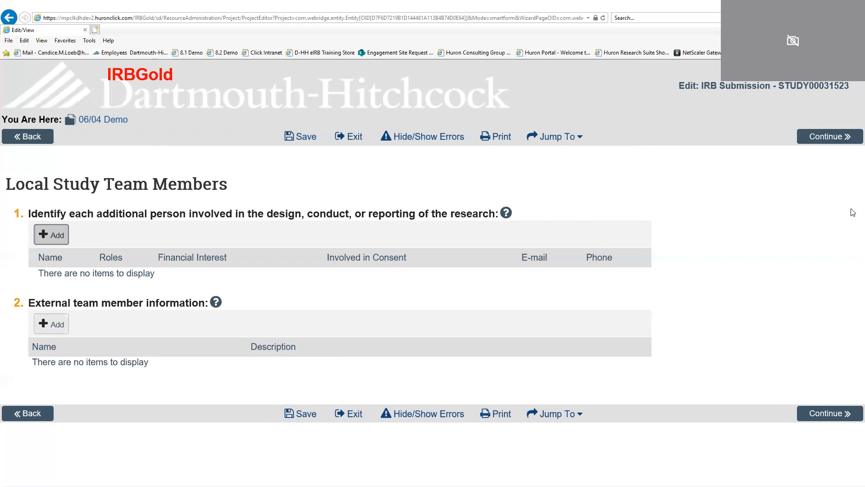
click(54, 234)
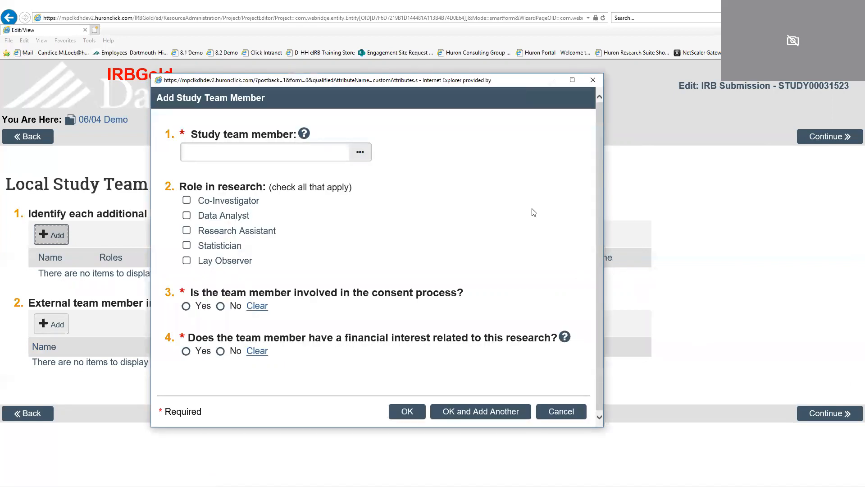
click(361, 157)
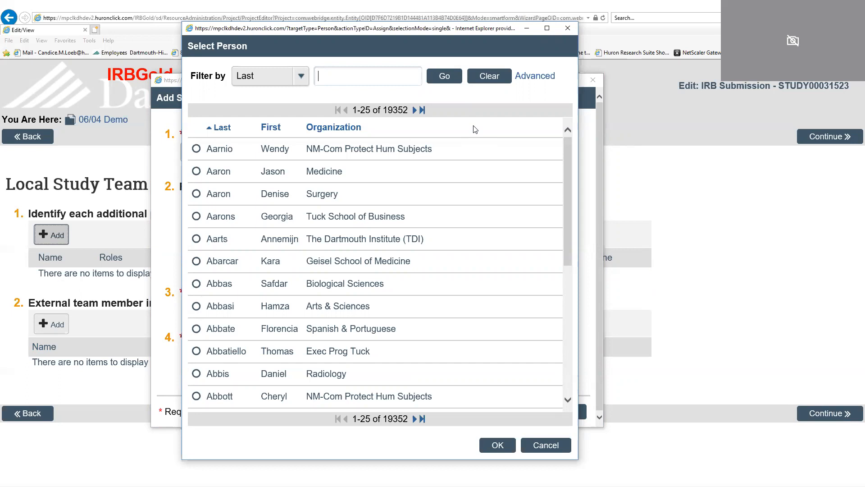
text(%smith)
key(Return)
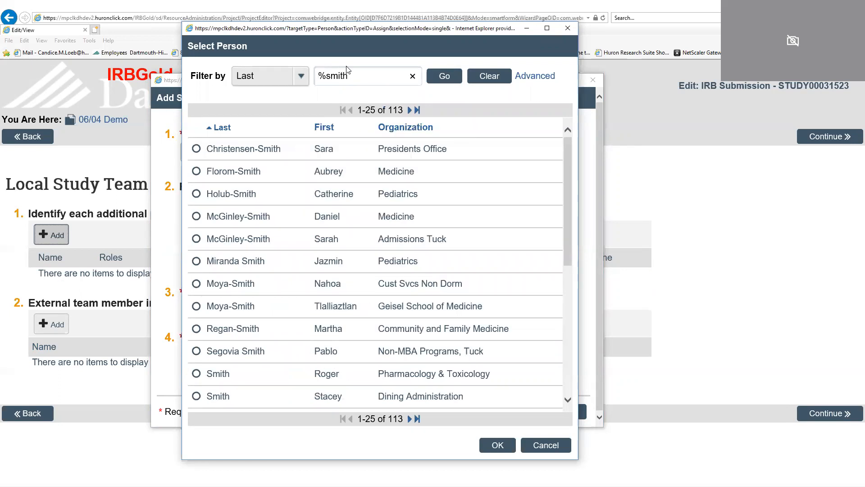
click(195, 373)
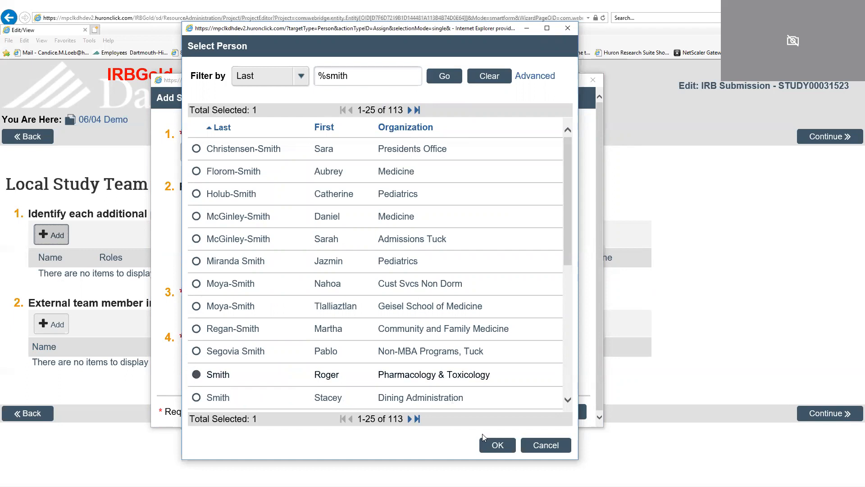
click(491, 445)
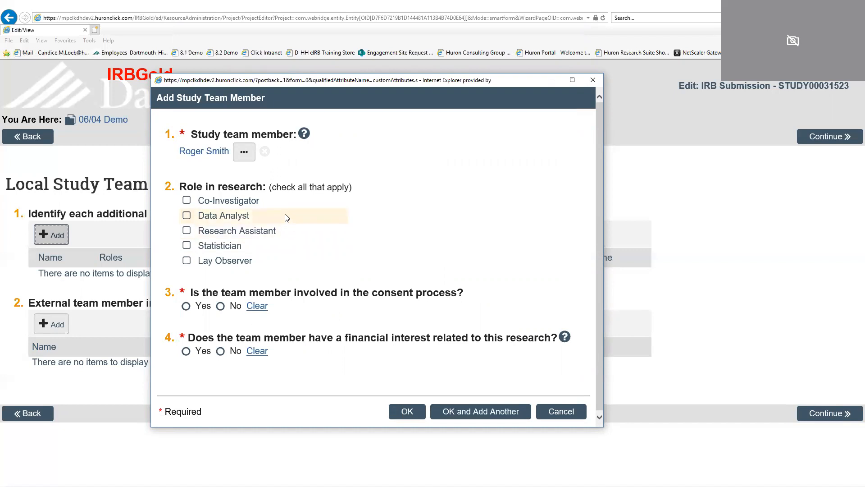
- Set the team member's role to Co-Investigator, involved in the consent process and without a financial interest, and save the entry
click(187, 201)
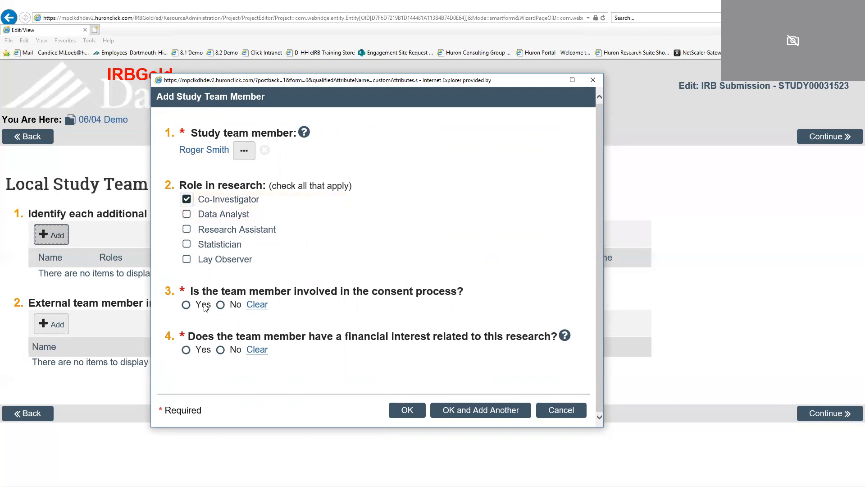
click(185, 305)
click(220, 350)
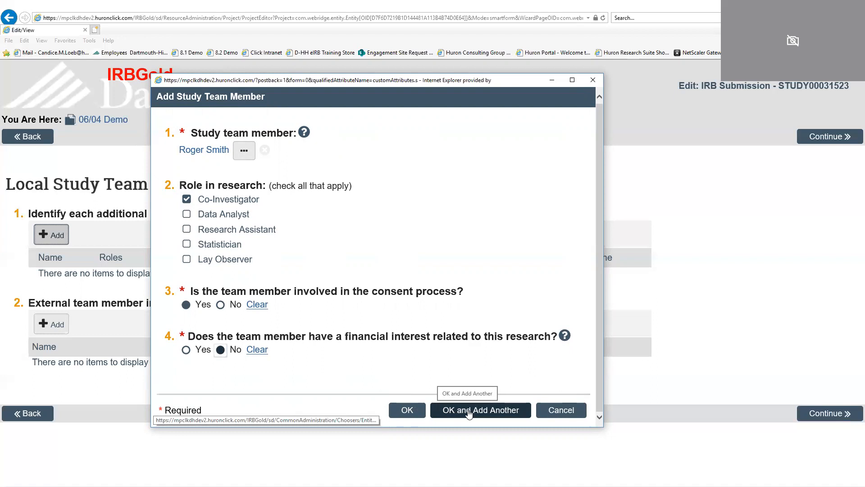
click(409, 417)
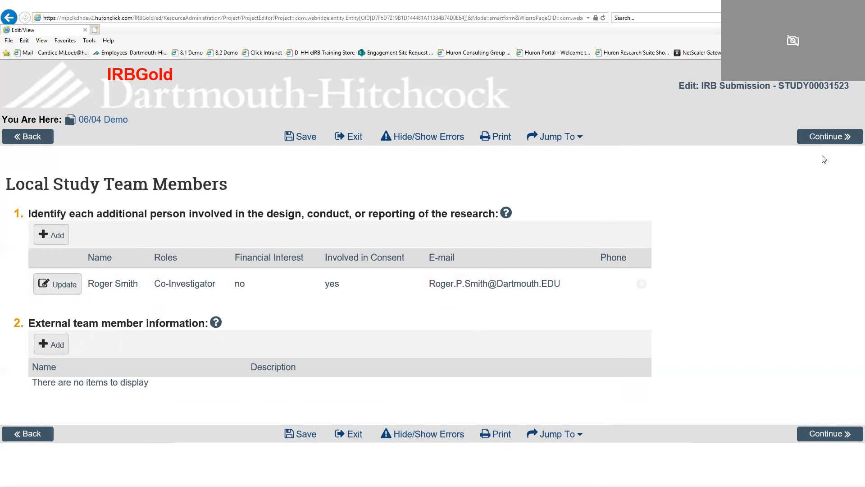
- Continue to the Study Scope page and answer Yes to both the drug or biologic question and the device evaluation question
click(826, 137)
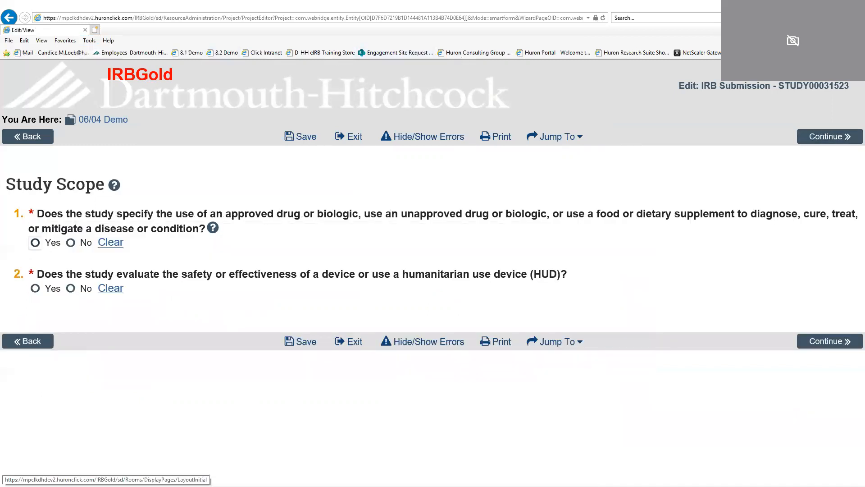
click(39, 139)
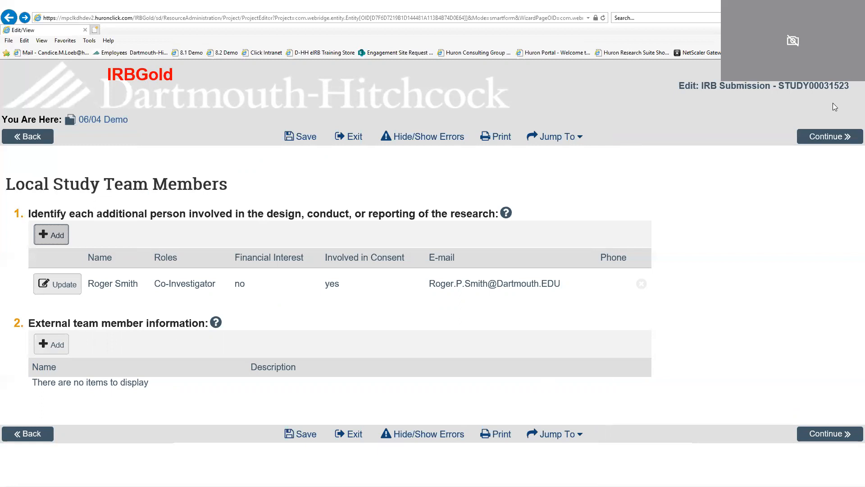
click(841, 134)
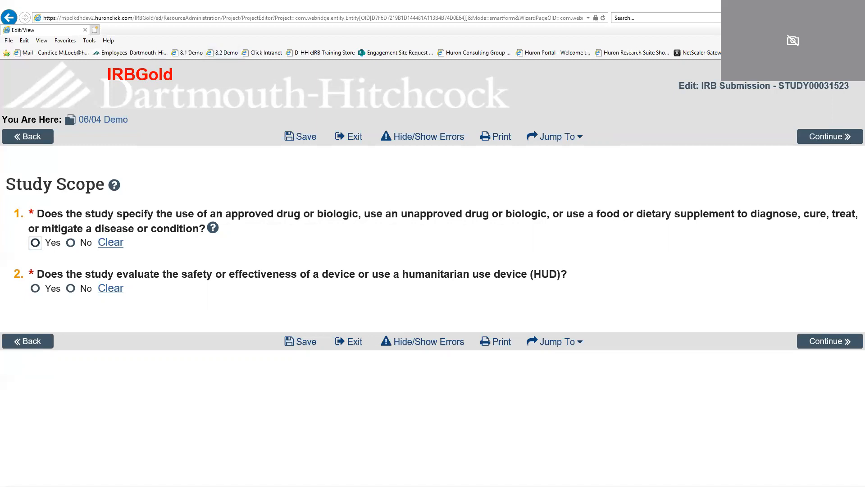
click(35, 243)
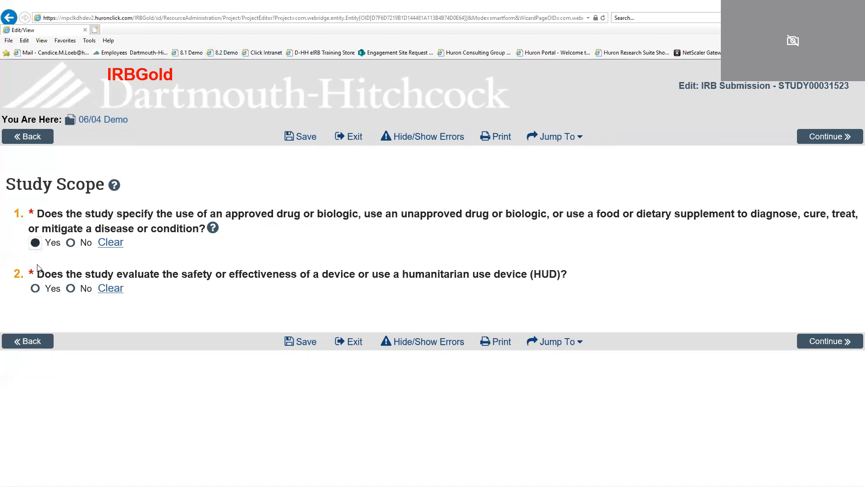
click(35, 288)
- Continue to the Local Research Locations page and choose DH - Bedford as the location for a new entry
click(827, 140)
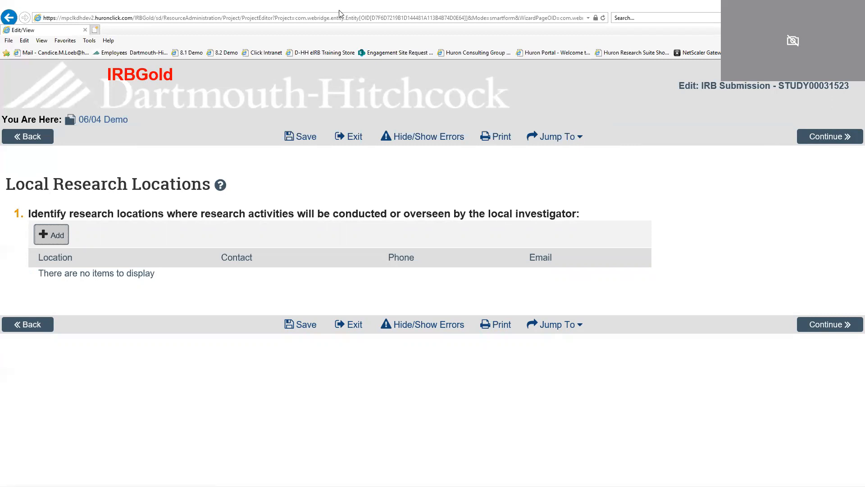
click(57, 230)
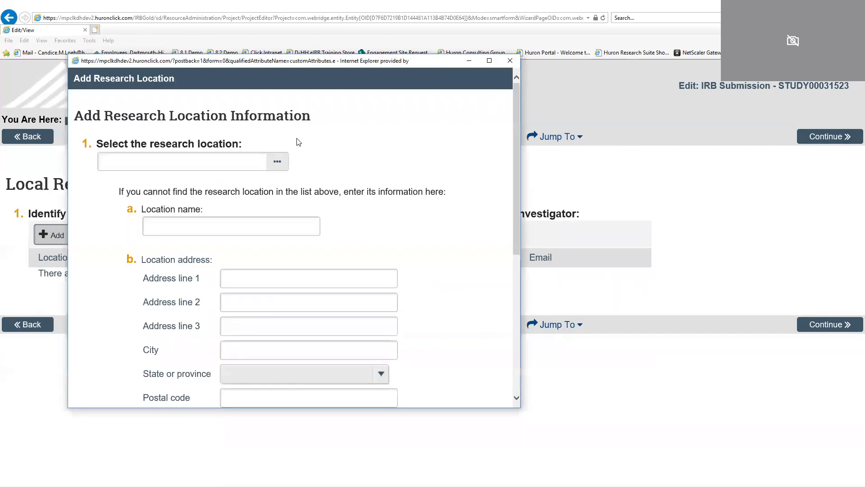
click(272, 159)
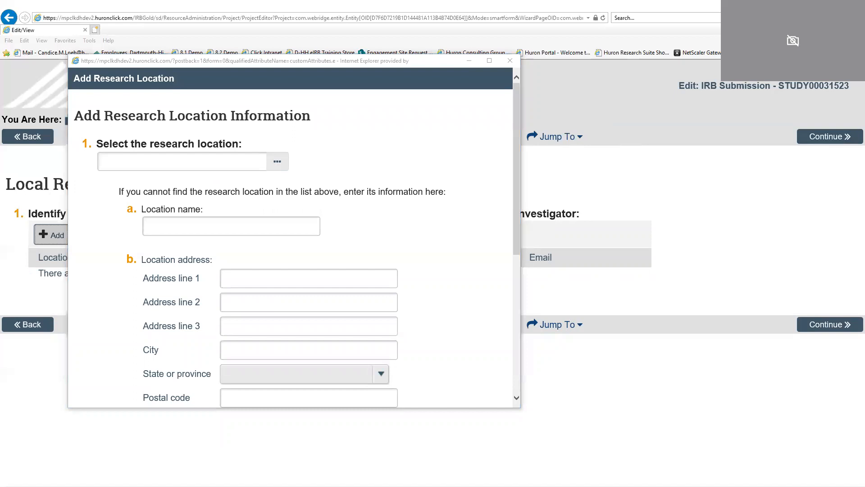
scroll(363, 177, down, 5)
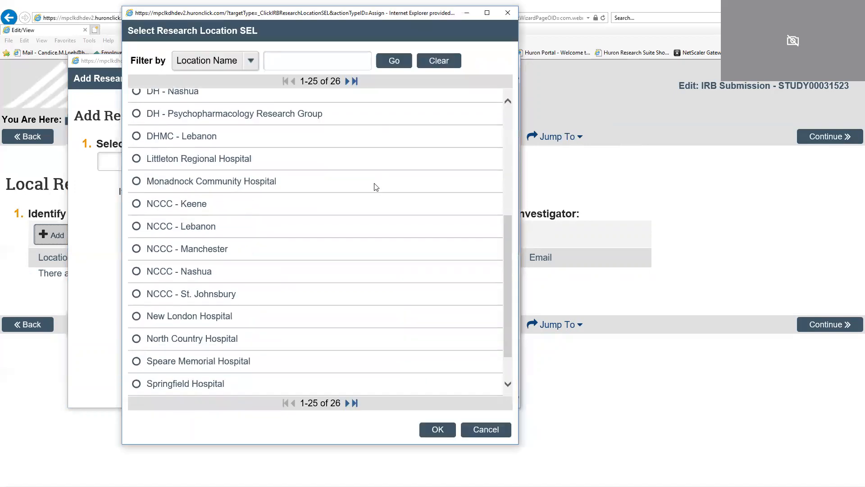
scroll(376, 187, down, 1)
scroll(377, 187, up, 4)
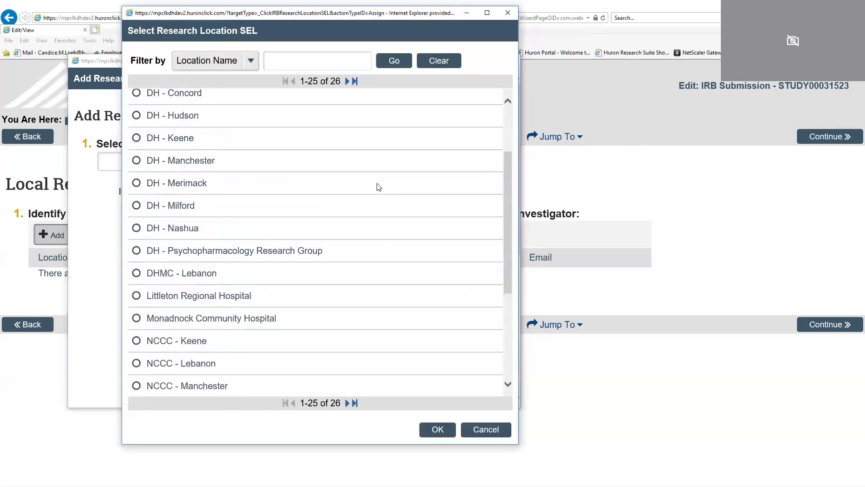
scroll(378, 187, up, 2)
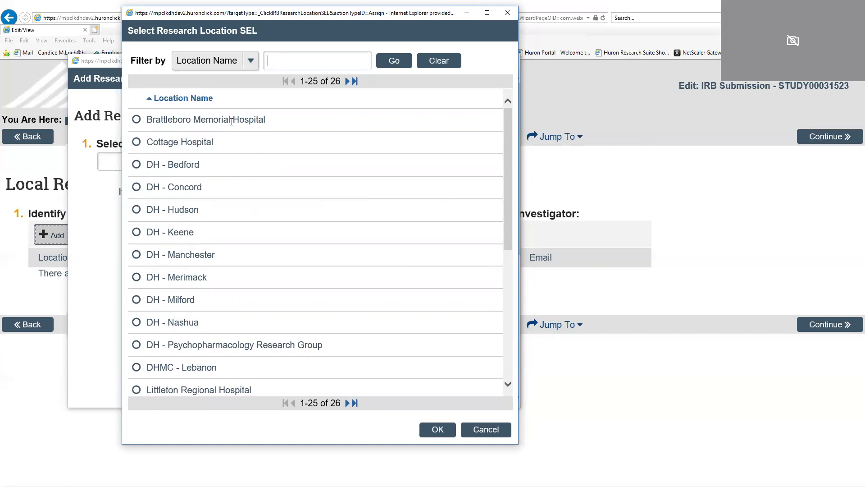
click(137, 165)
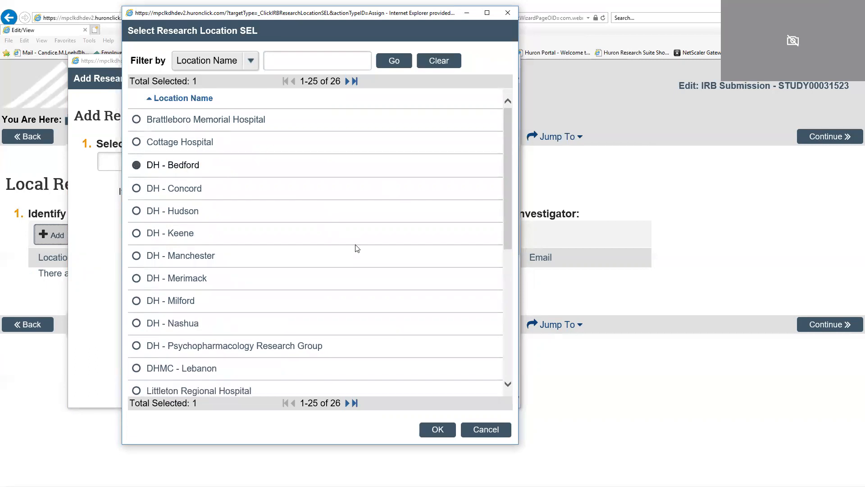
click(438, 429)
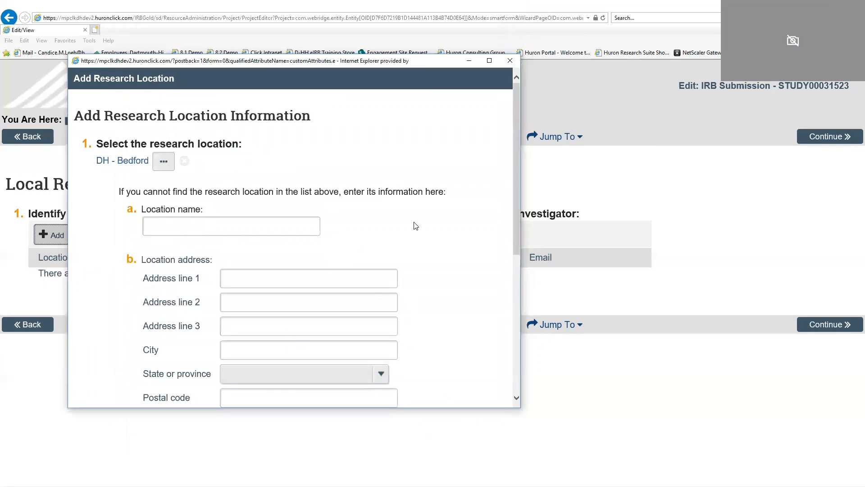
- Save the DH - Bedford research location, leaving the manual location name, address and contact fields blank
scroll(348, 252, down, 2)
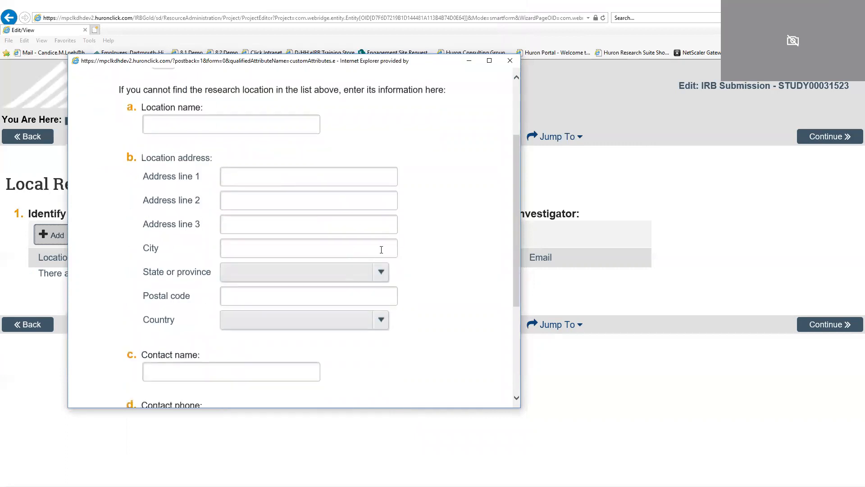
scroll(352, 271, down, 3)
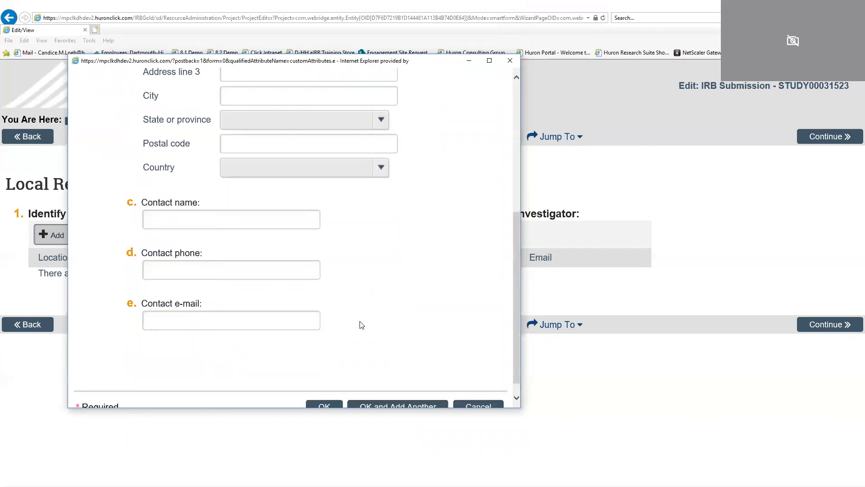
scroll(367, 339, up, 4)
scroll(360, 316, up, 1)
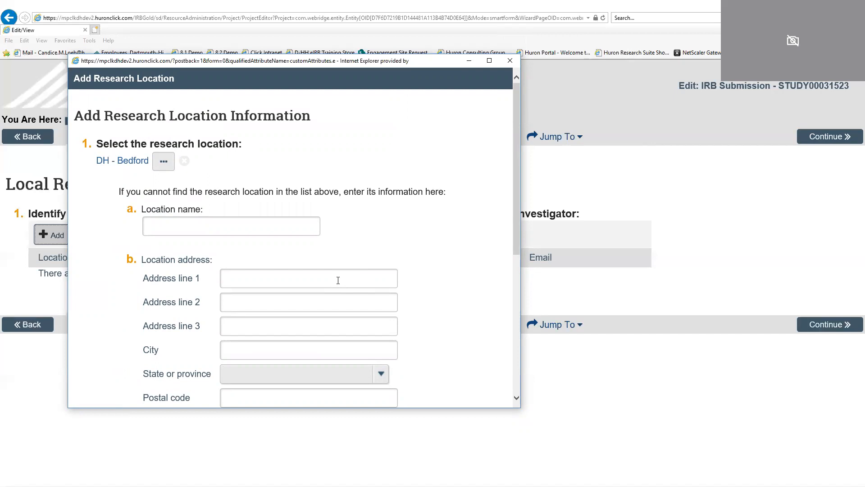
scroll(338, 281, down, 5)
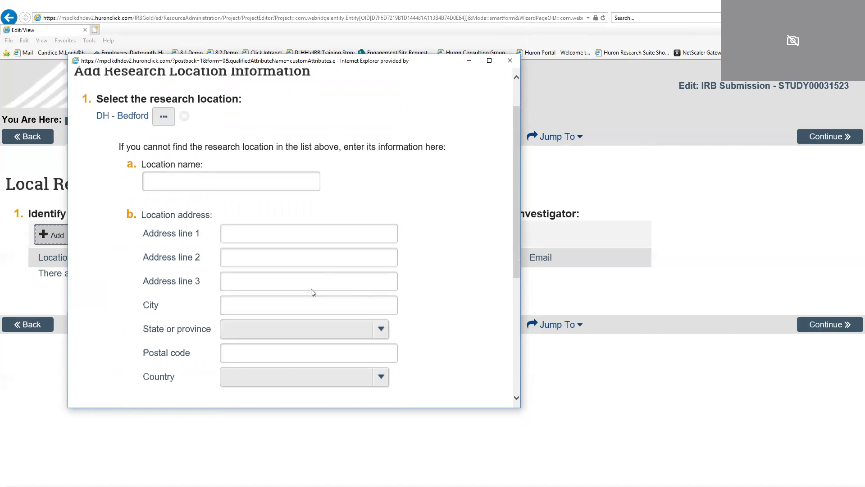
scroll(302, 283, down, 3)
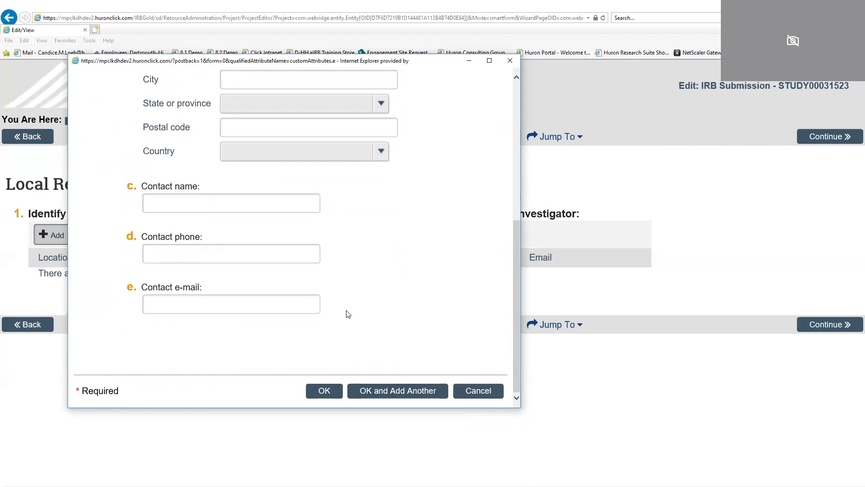
scroll(348, 334, up, 3)
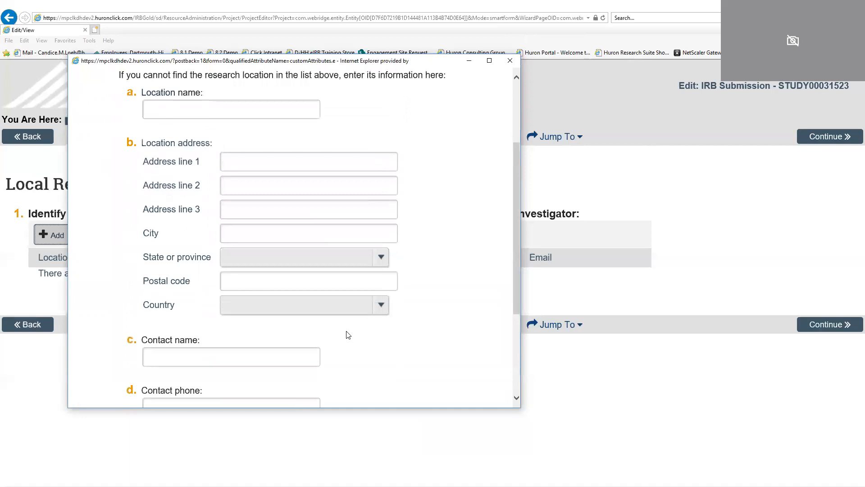
scroll(351, 333, up, 3)
scroll(352, 331, down, 5)
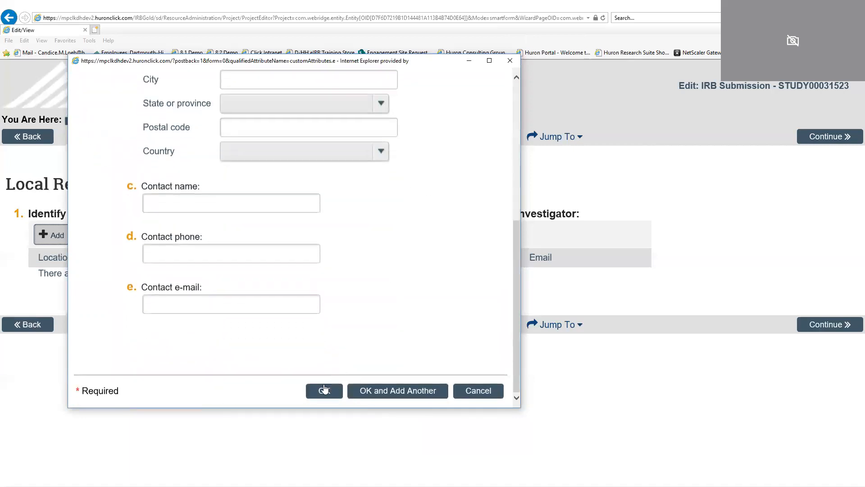
click(324, 389)
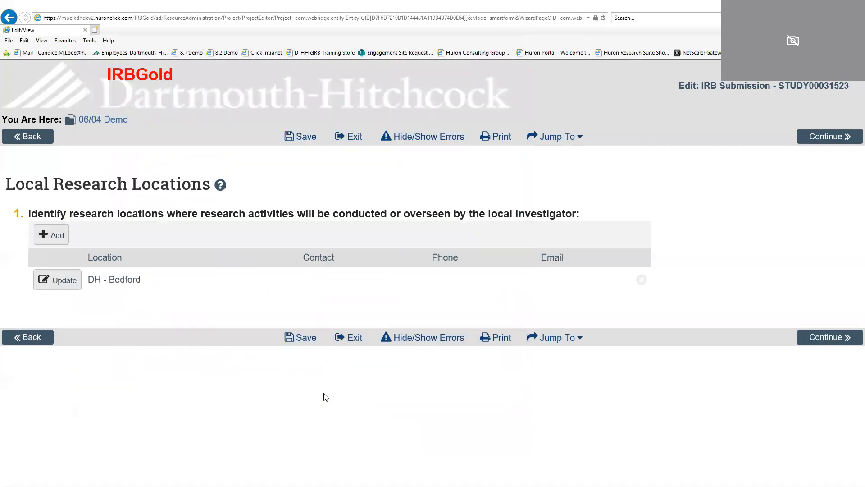
- Continue to the Drugs page and add Afatinib from the drug list, without manual names or attached files
click(832, 141)
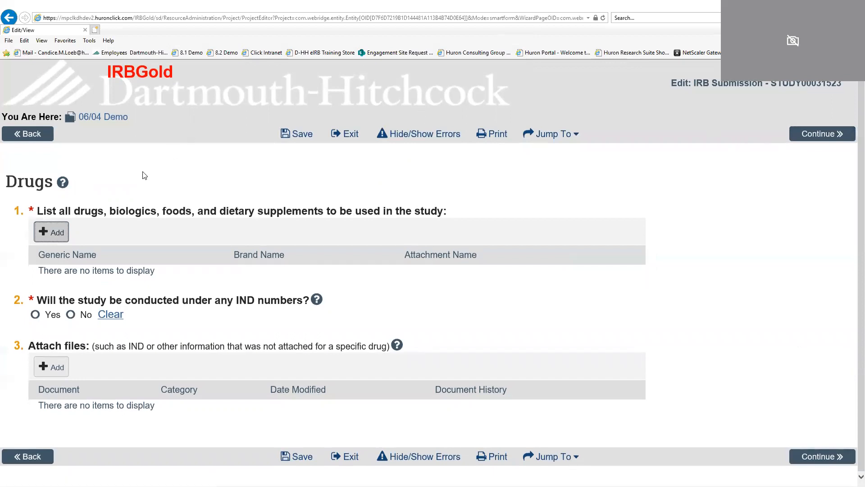
click(49, 238)
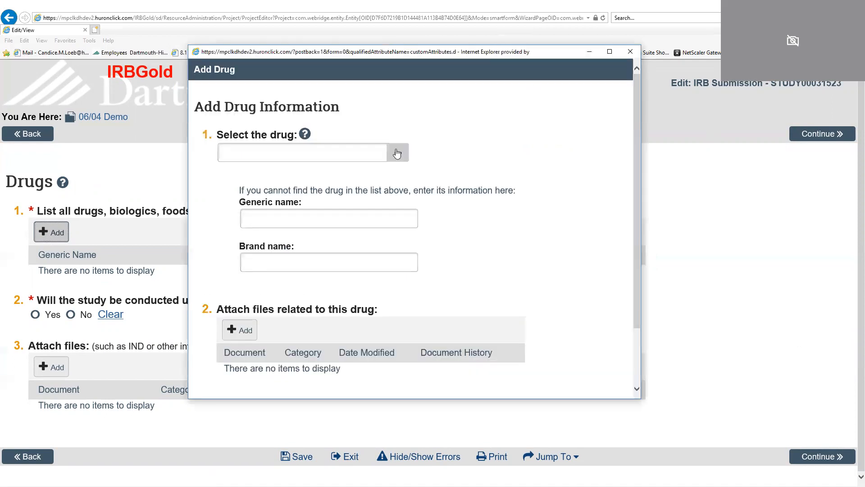
click(397, 154)
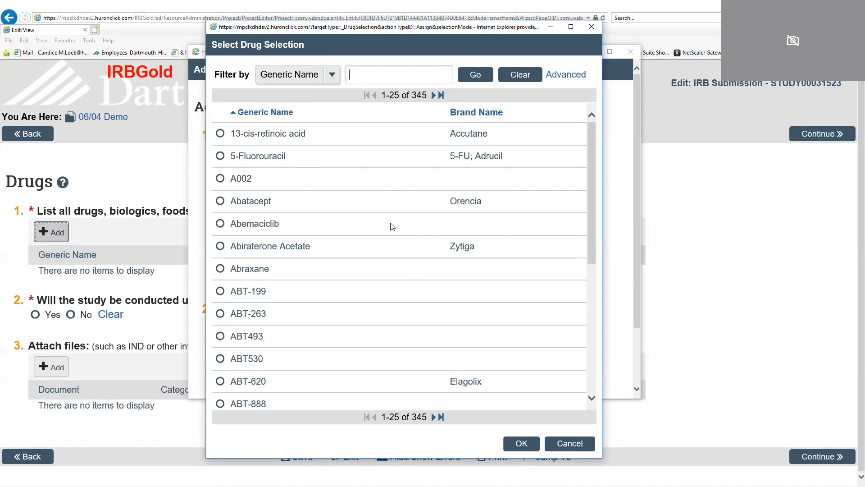
scroll(397, 284, down, 6)
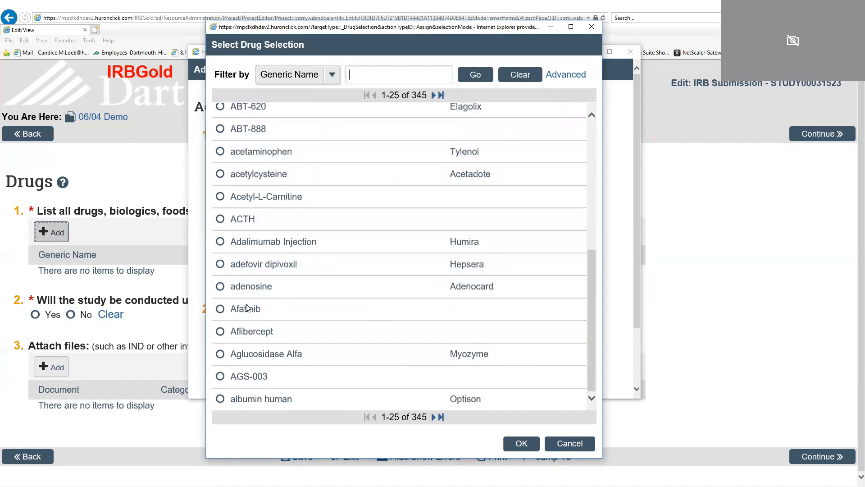
click(219, 311)
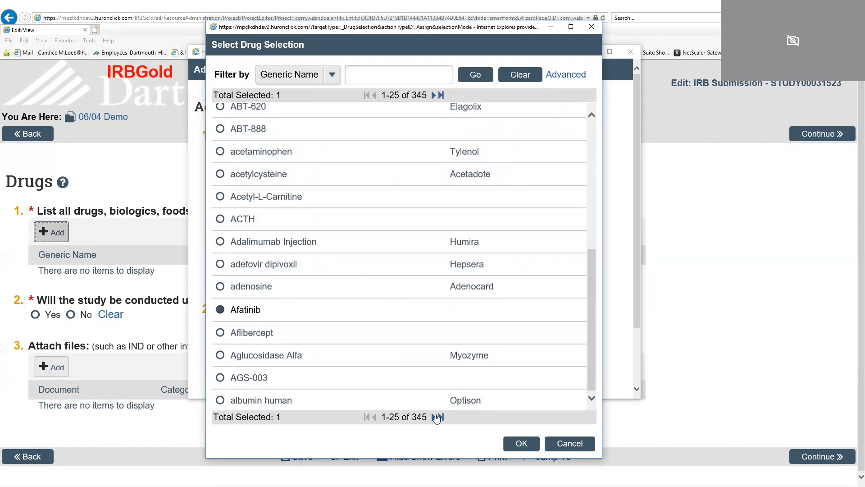
click(508, 443)
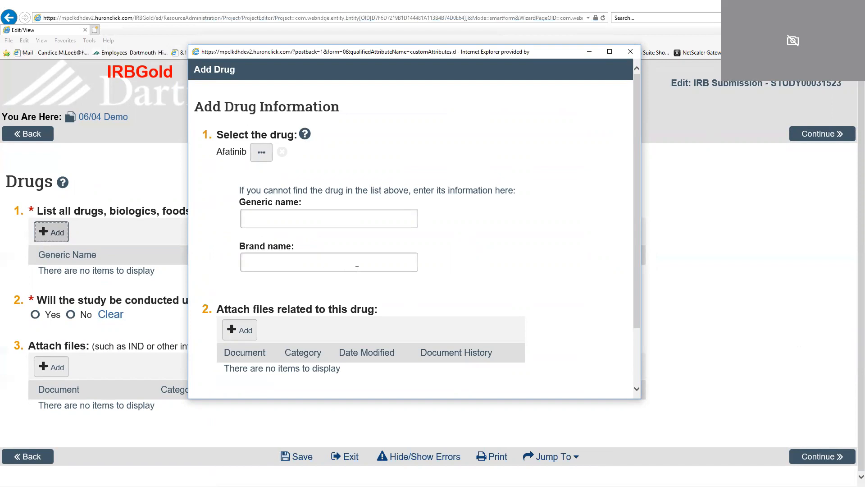
scroll(382, 252, down, 2)
scroll(390, 237, down, 1)
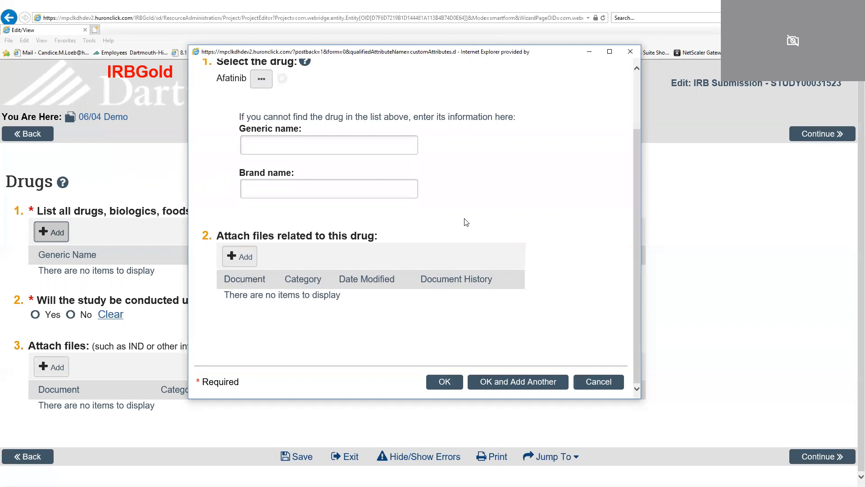
click(446, 381)
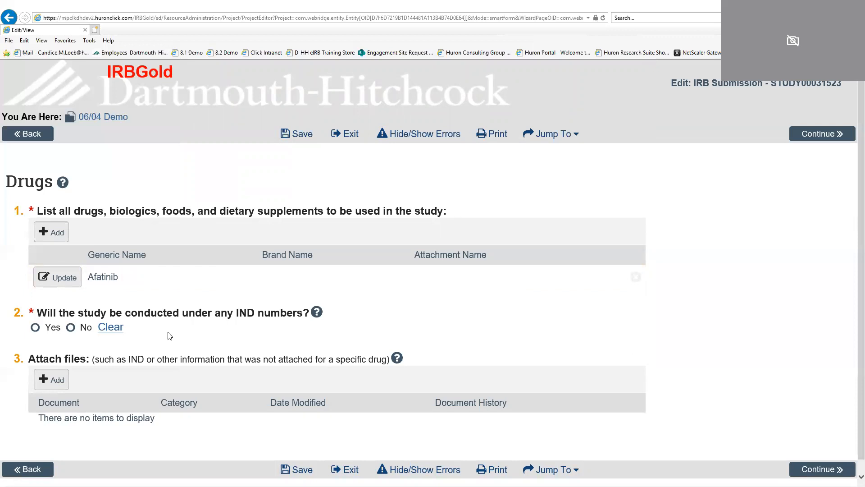
- Answer Yes to the study being conducted under IND numbers and add IND number 0000ABC111, held by the Investigator
click(35, 328)
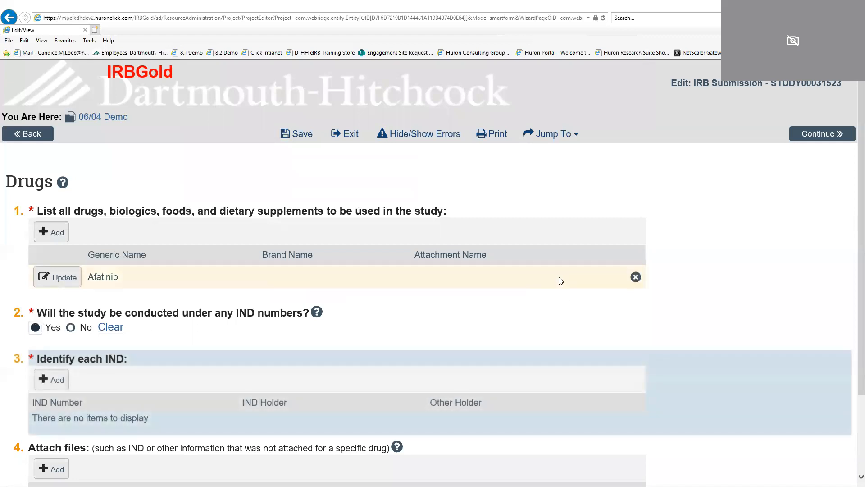
scroll(560, 279, down, 1)
scroll(560, 279, down, 2)
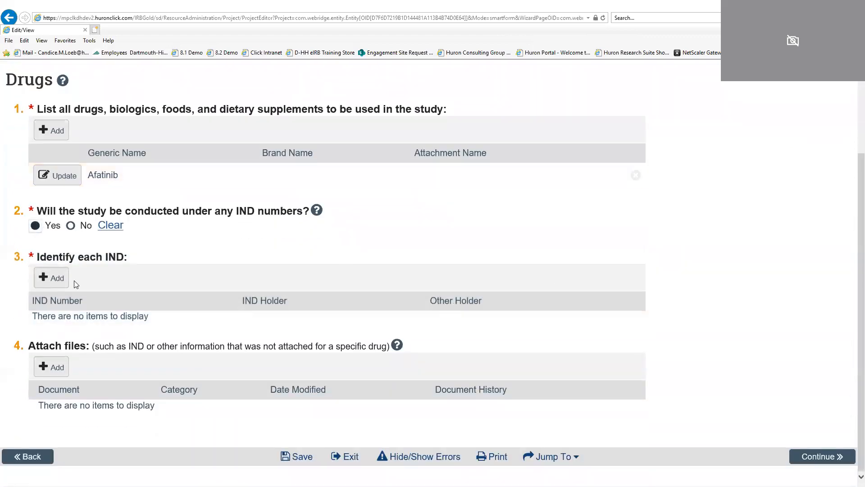
click(47, 274)
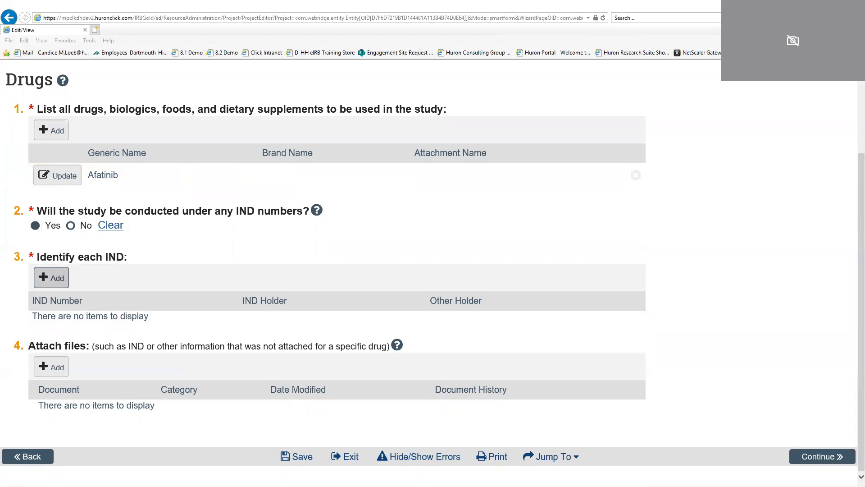
click(291, 135)
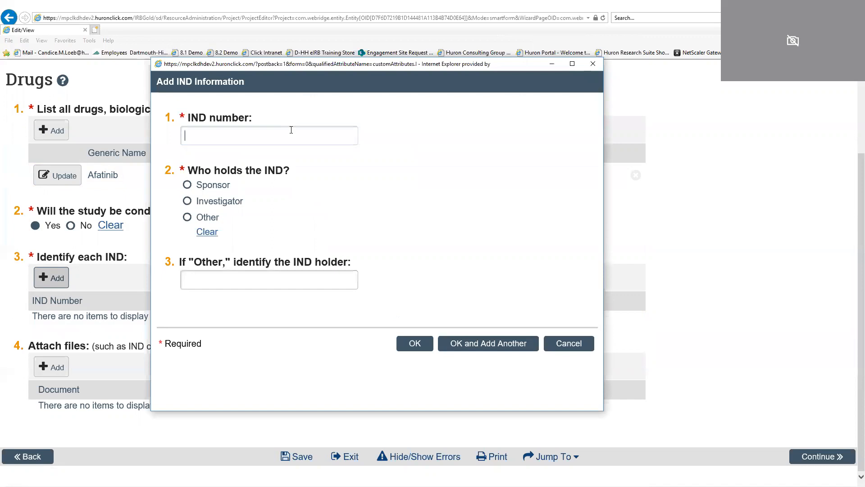
text(00)
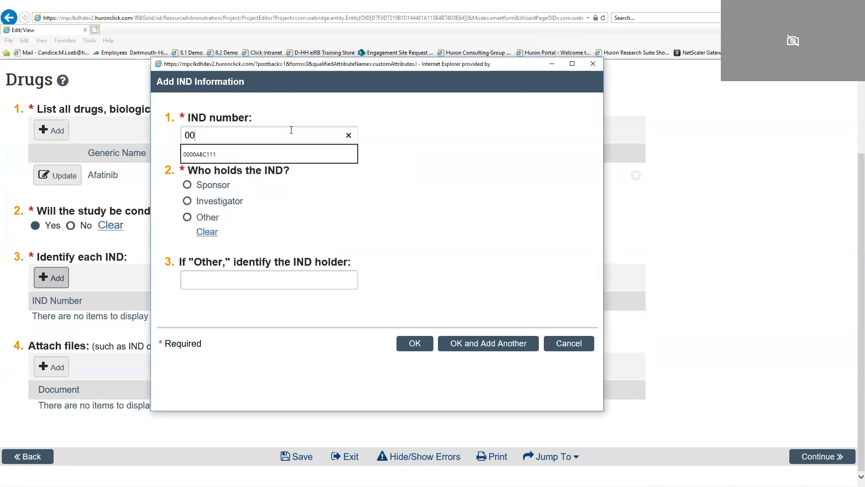
click(278, 157)
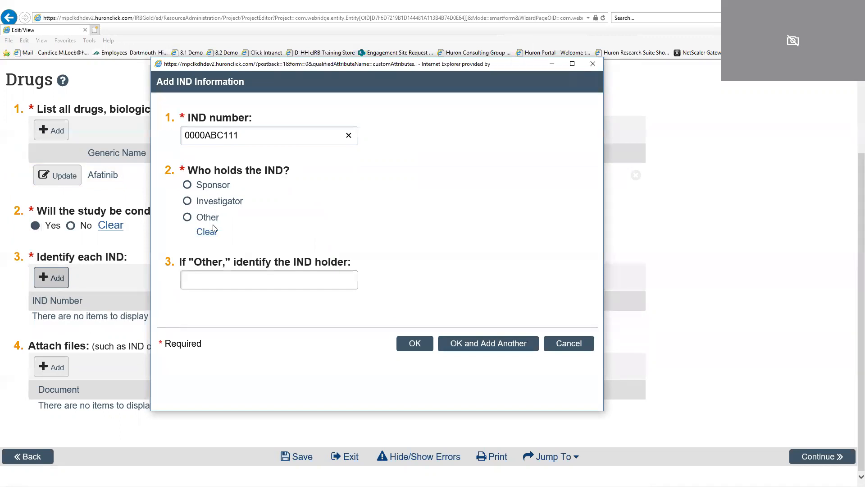
click(188, 200)
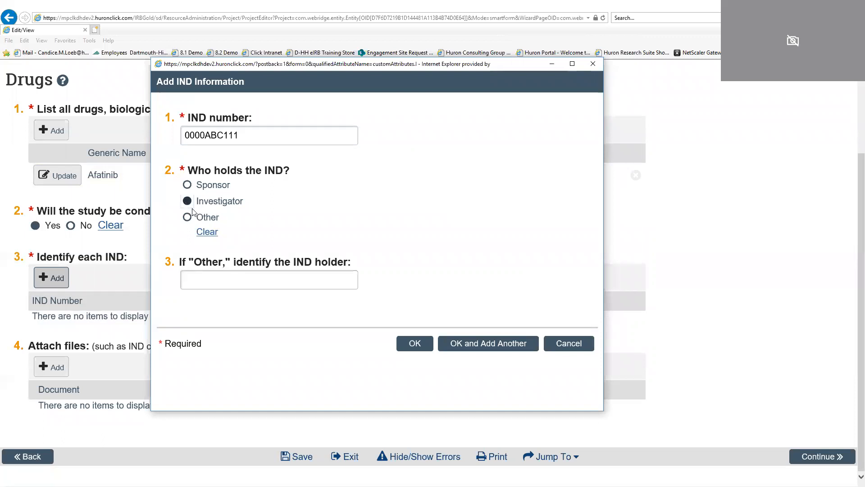
click(286, 284)
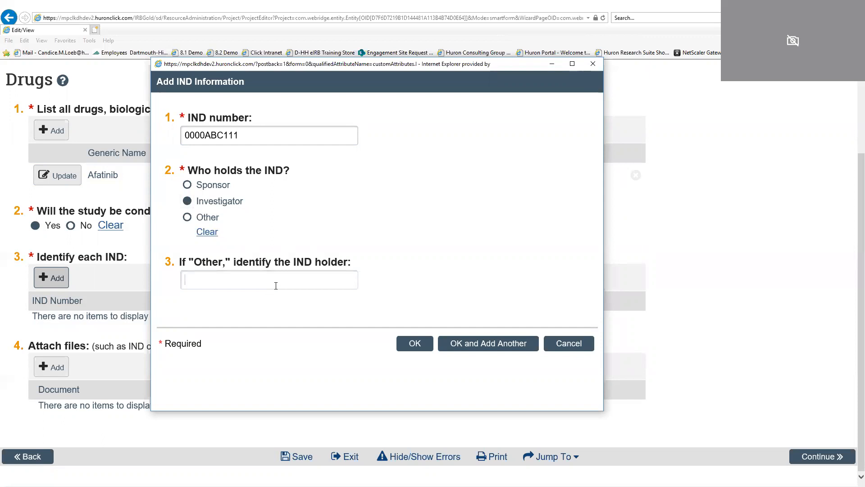
click(417, 344)
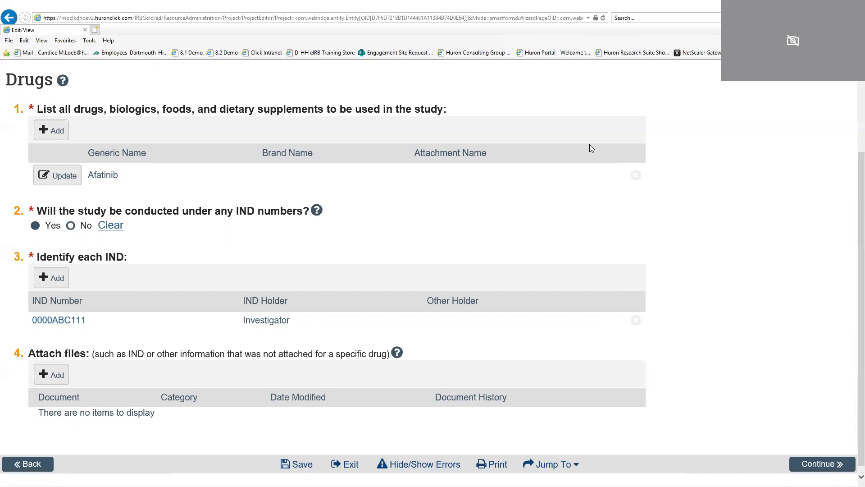
- Continue to the Devices page, start a new device entry and check the device selection list without choosing anything
click(794, 464)
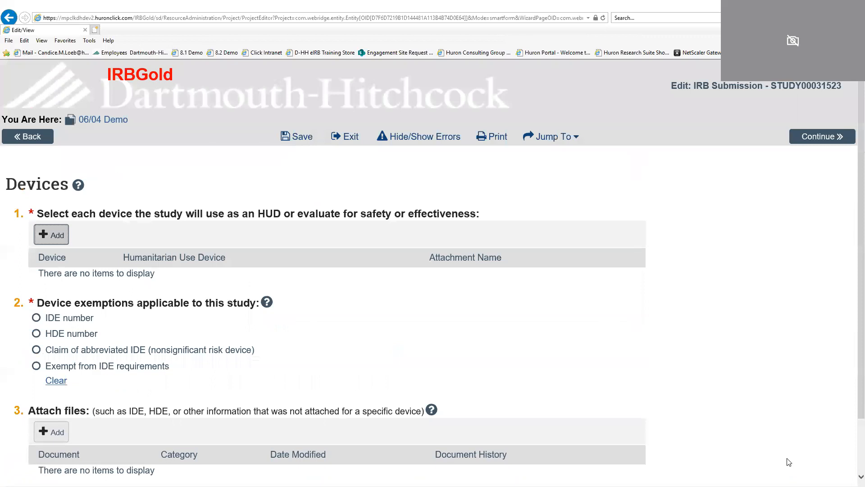
scroll(641, 304, down, 2)
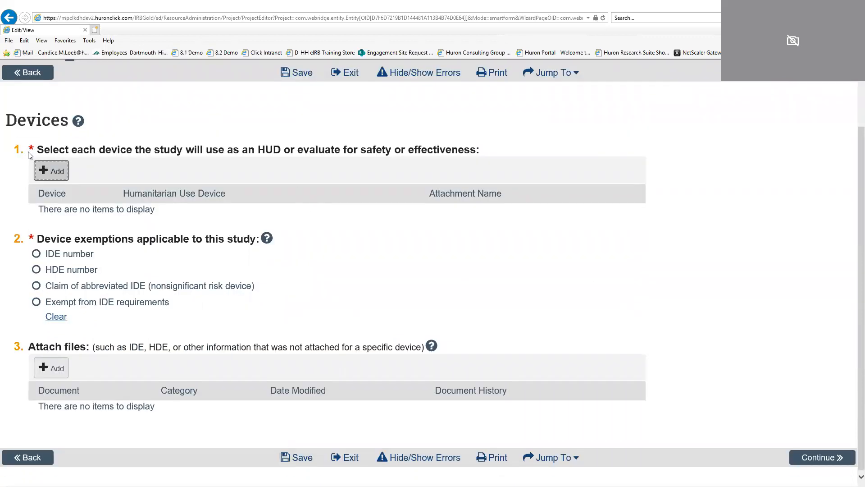
click(44, 171)
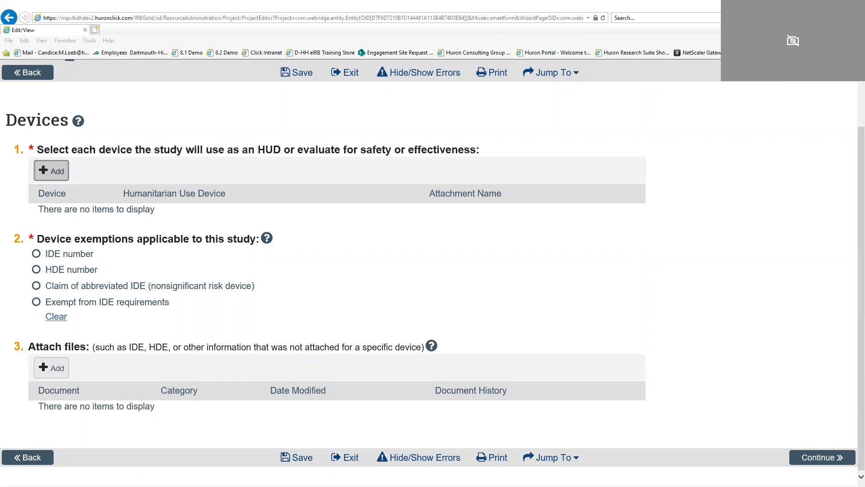
click(401, 192)
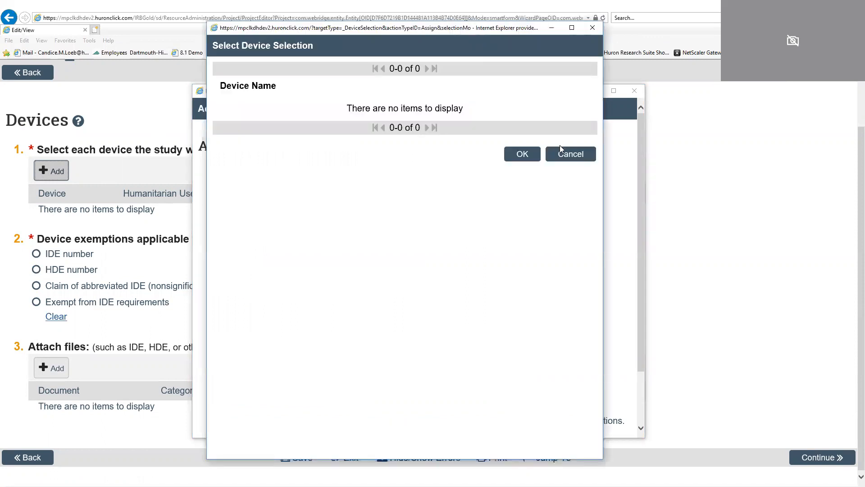
click(566, 154)
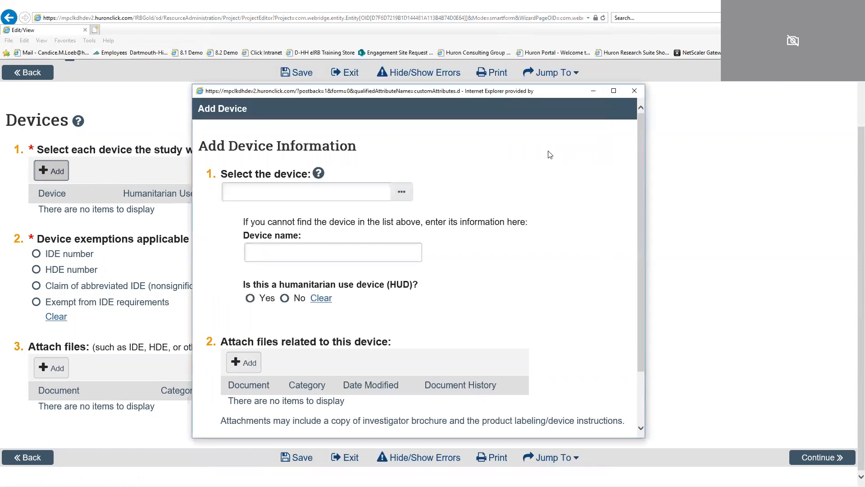
- Enter the device manually as "Tongue Dipressor", answer No to it being a humanitarian use device, and save the entry
click(329, 248)
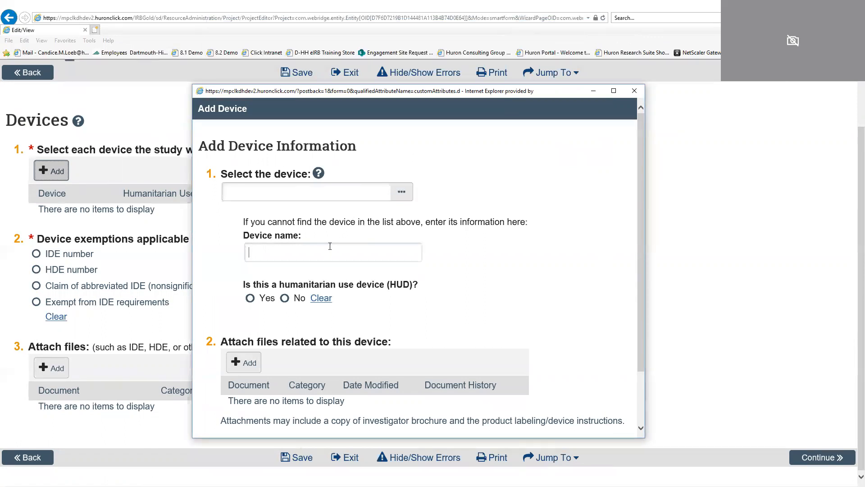
text(Toun)
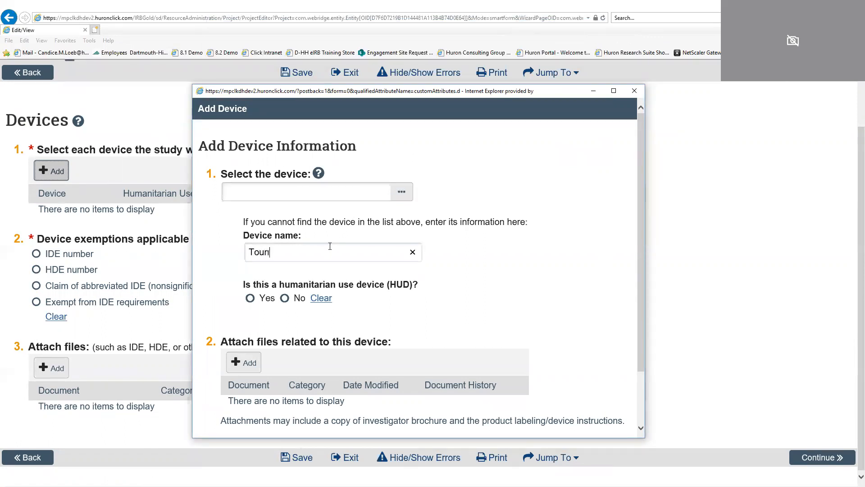
text(gue)
key(BackSpace)
key(BackSpace)
key(BackSpace)
key(BackSpace)
key(BackSpace)
text(ngue Dipressor)
click(251, 298)
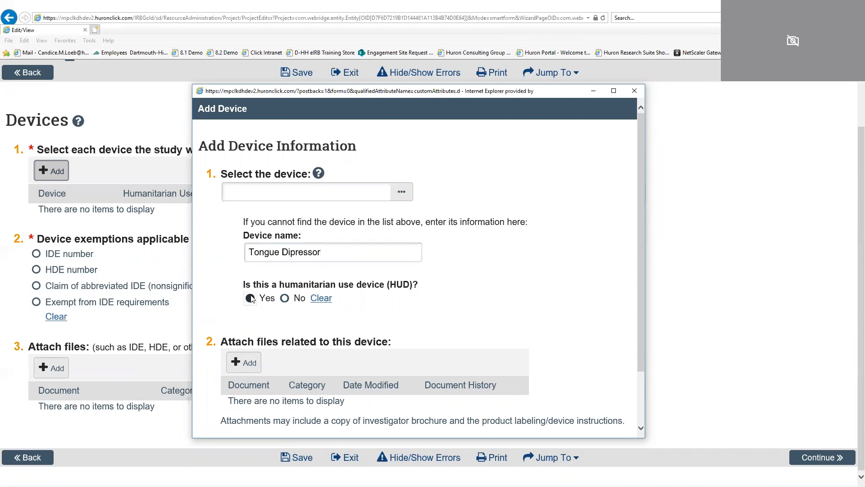
click(285, 298)
scroll(384, 279, down, 3)
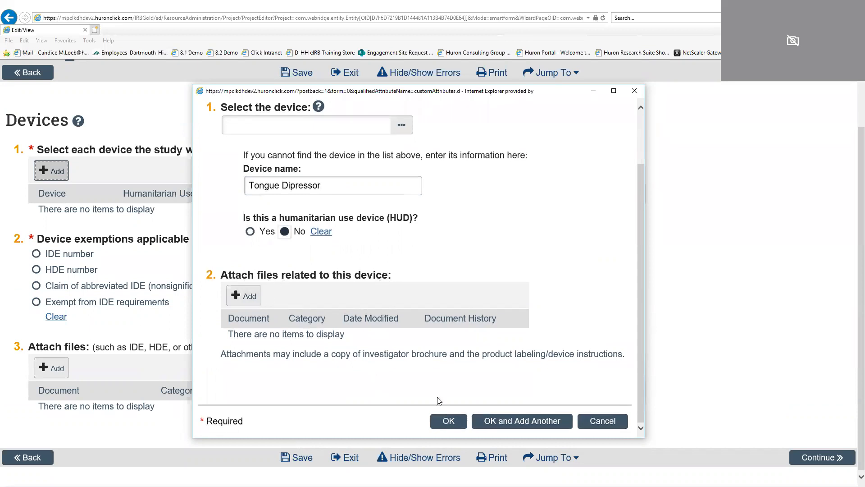
click(458, 424)
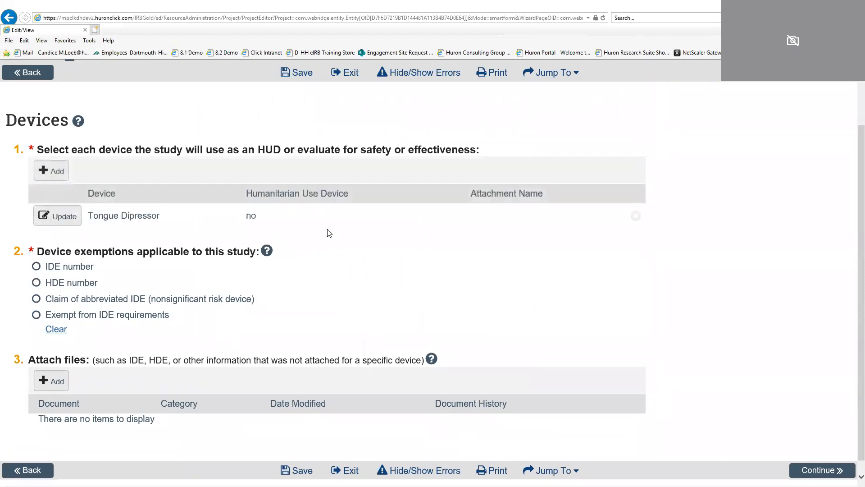
- Choose HDE number as the device exemption applicable to the study
scroll(203, 223, down, 1)
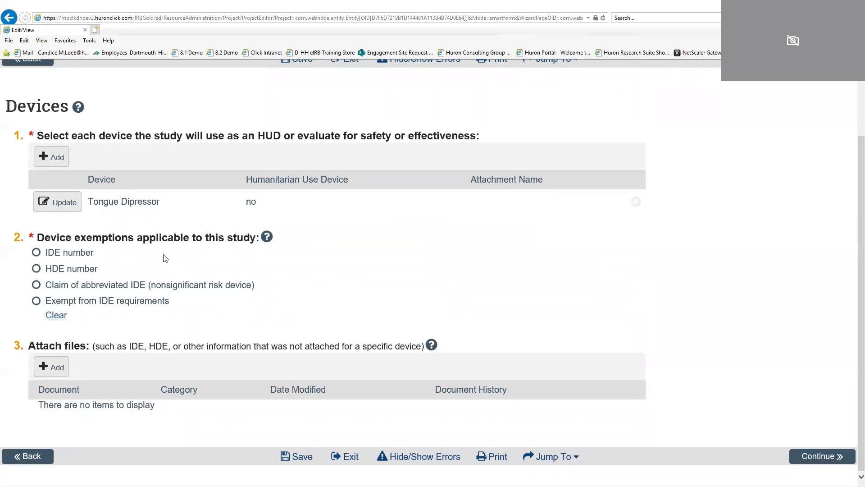
click(36, 254)
click(37, 269)
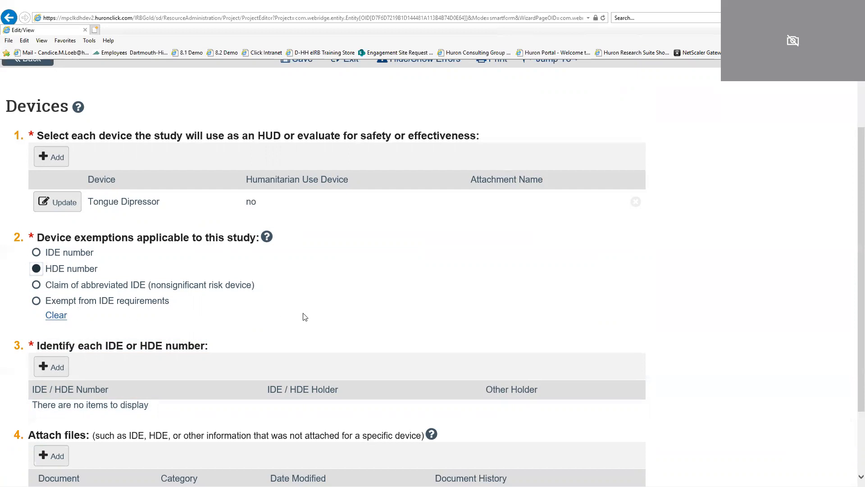
- Add HDE number 001357 with Other as holder, identified as "Same (sponsor is investigator)", and continue to the Local Site Documents page
scroll(80, 353, down, 2)
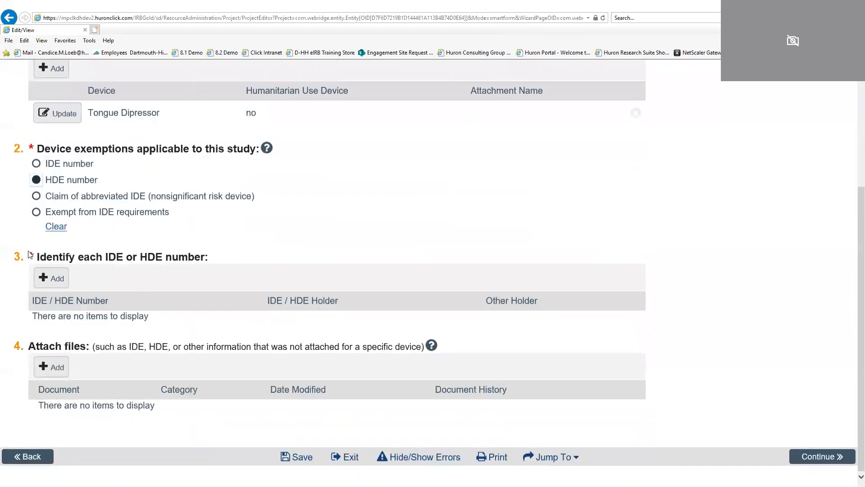
click(61, 279)
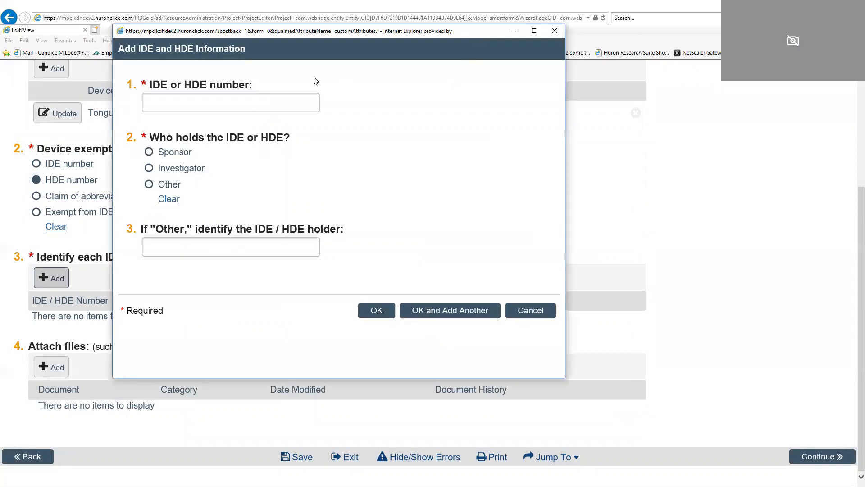
click(254, 99)
text(0)
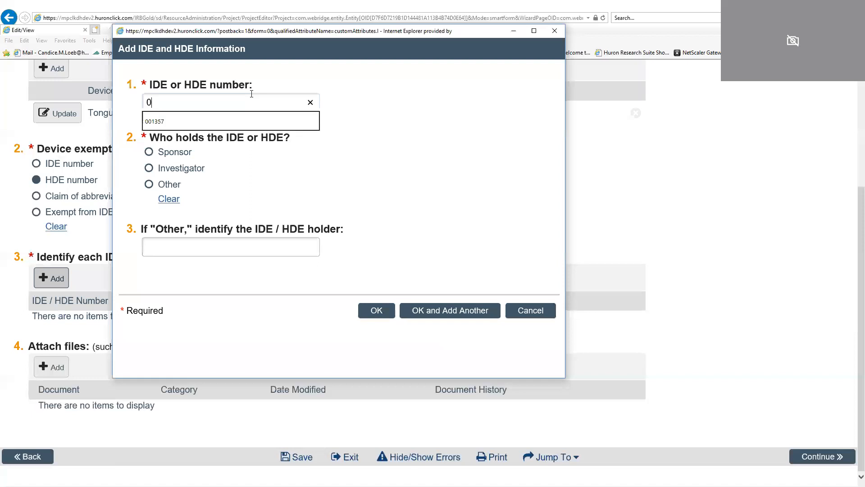
click(238, 131)
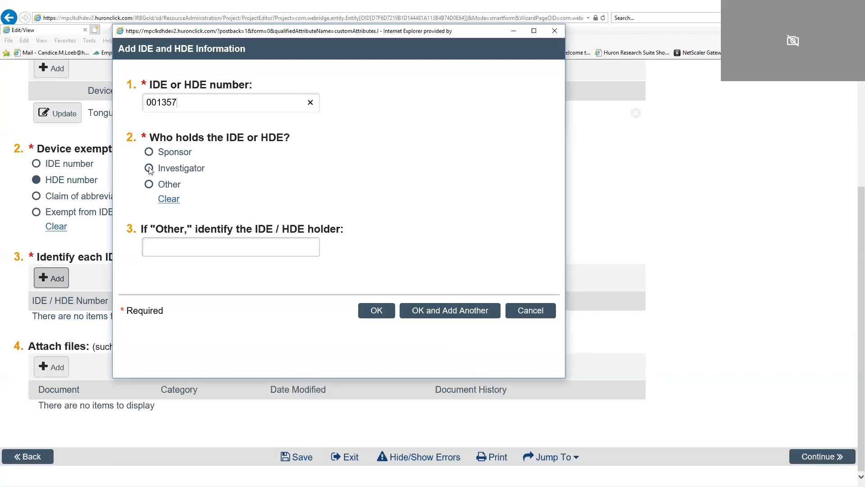
click(148, 184)
click(183, 251)
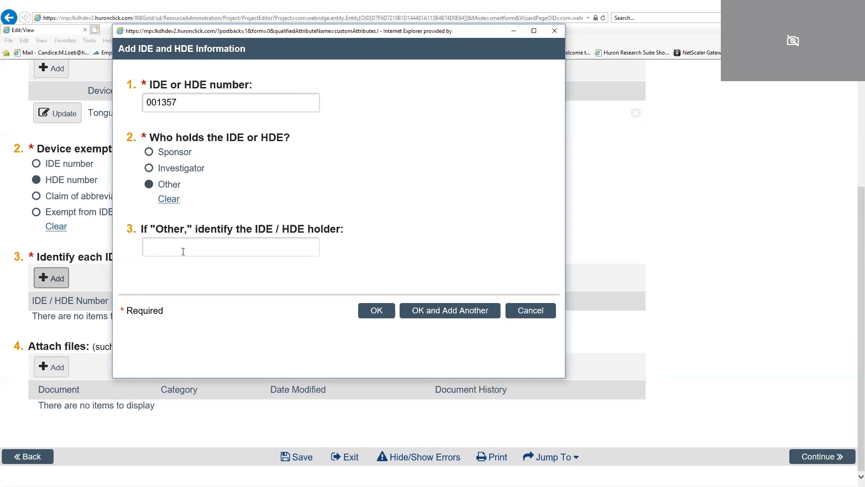
text(Same (sponsor is investigator))
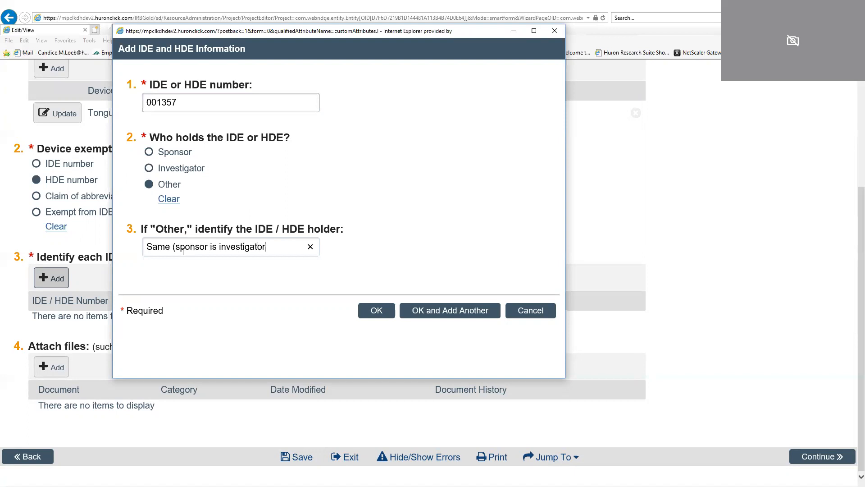
click(378, 312)
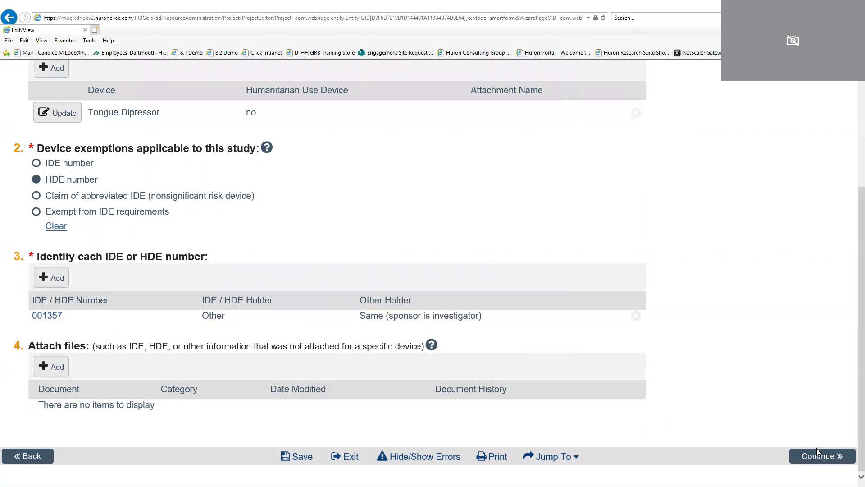
click(810, 459)
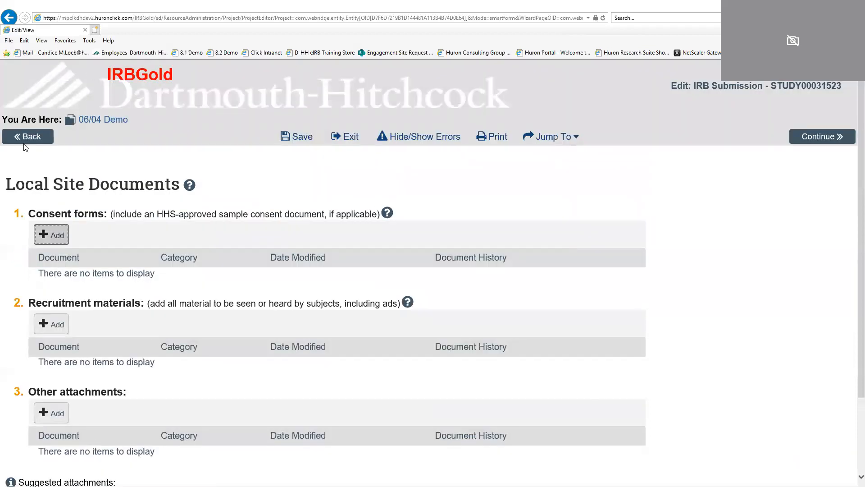
- Go back through the Devices page to review the Drugs page, and return to Local Site Documents
click(29, 138)
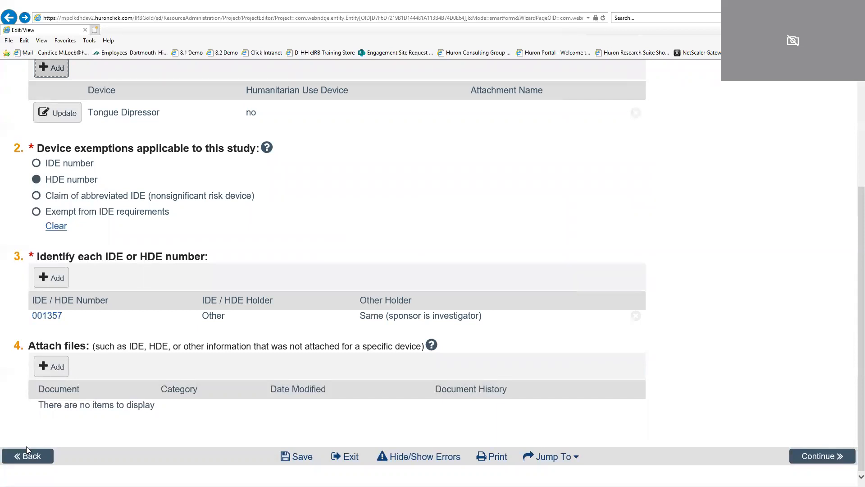
click(30, 457)
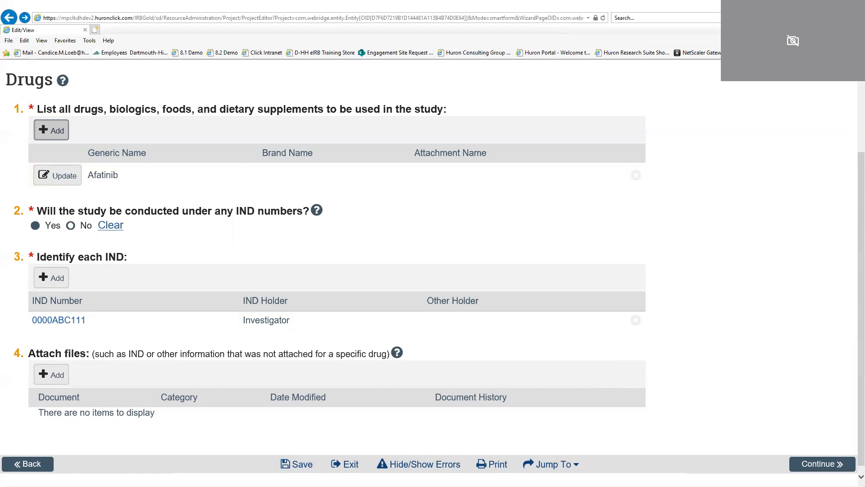
click(809, 465)
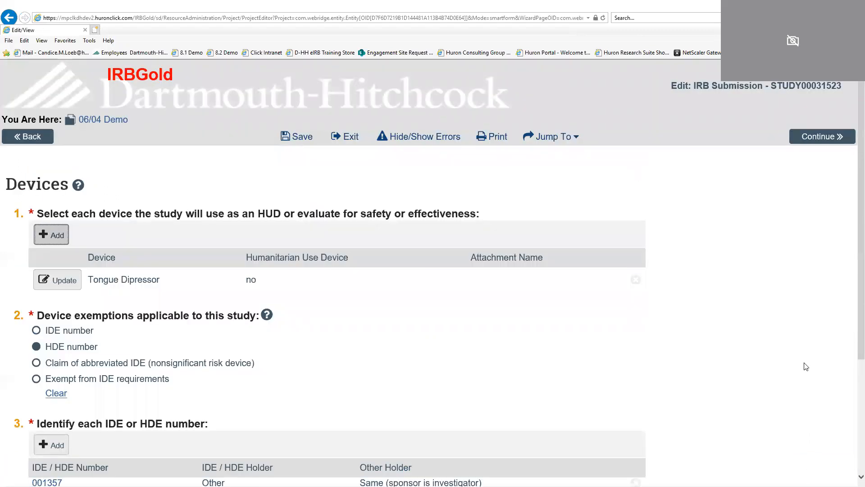
click(808, 140)
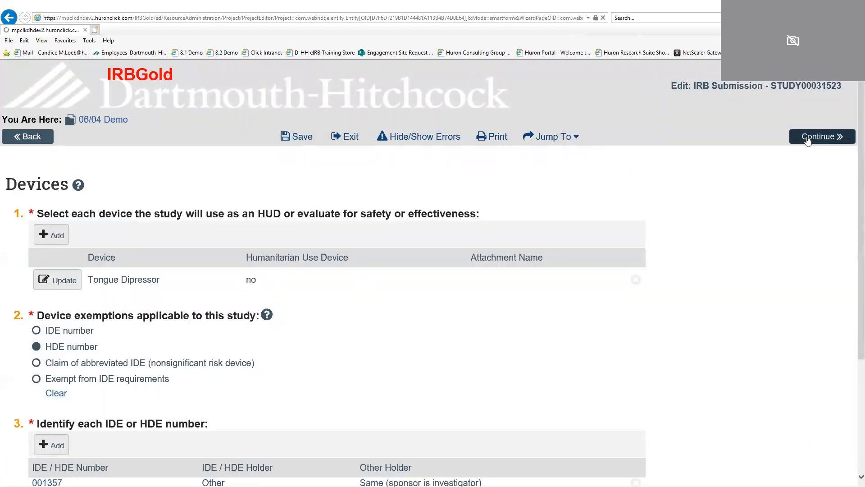
- Attach "HRP-506 - TEMPLATE CONSENT DOCUMENT - Emergency or Compassionate Device Use.docx" as a consent form, leaving its name and version number blank
scroll(775, 164, down, 1)
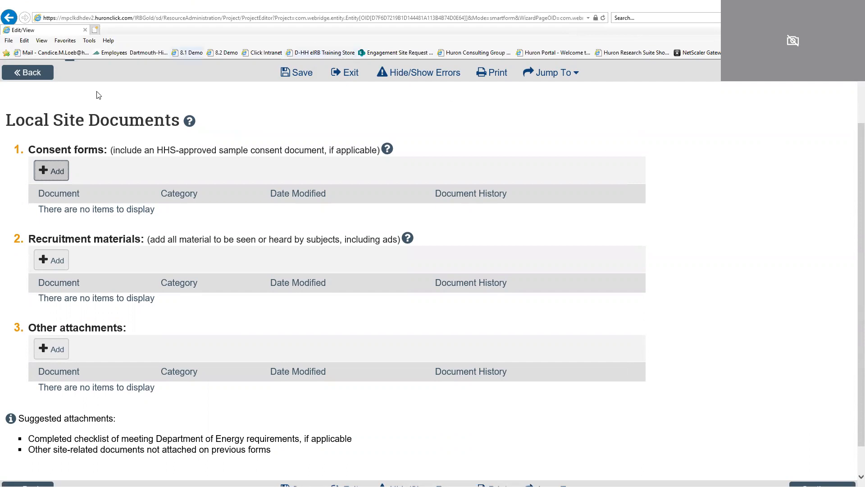
click(52, 168)
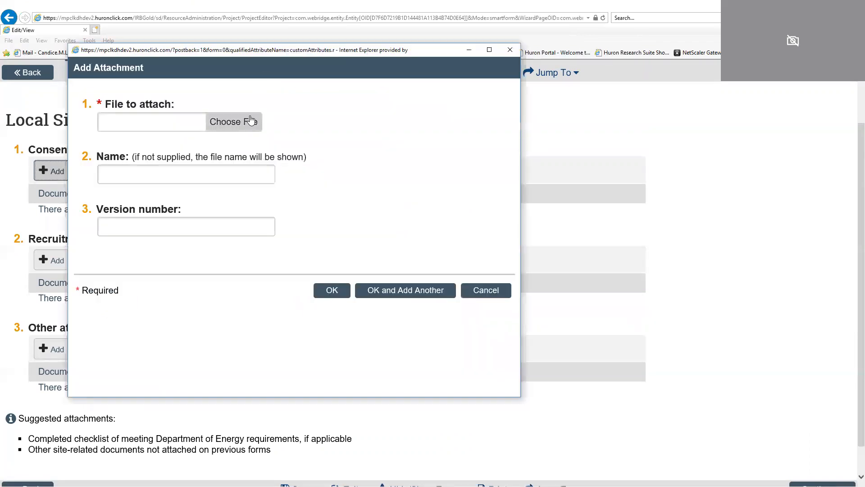
click(251, 117)
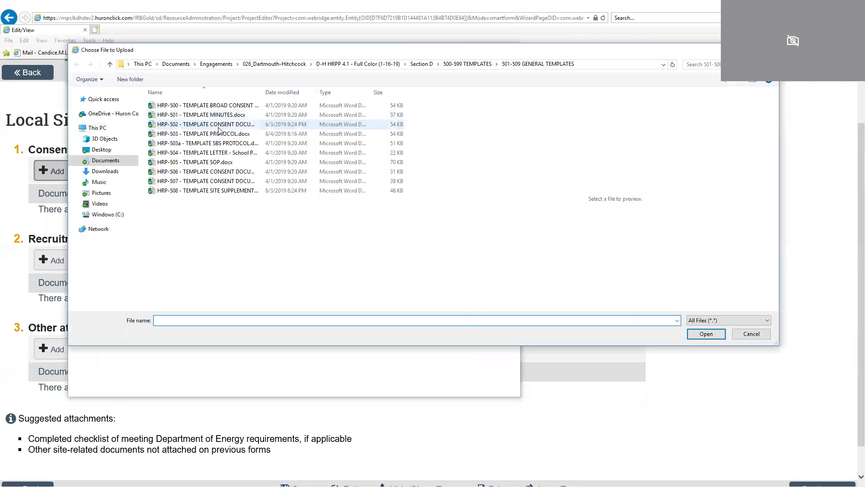
click(217, 172)
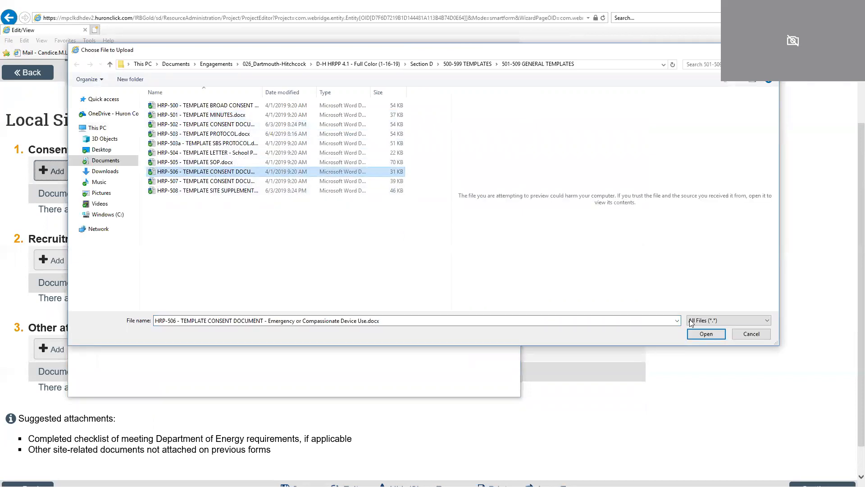
click(697, 335)
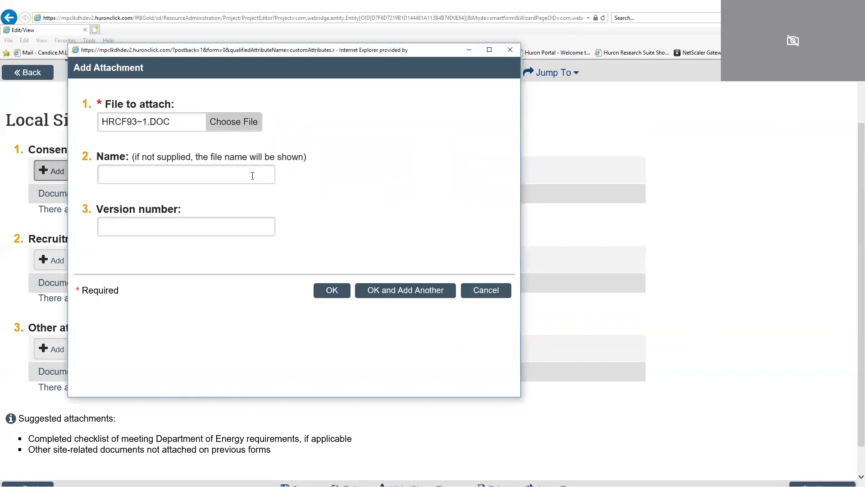
click(334, 292)
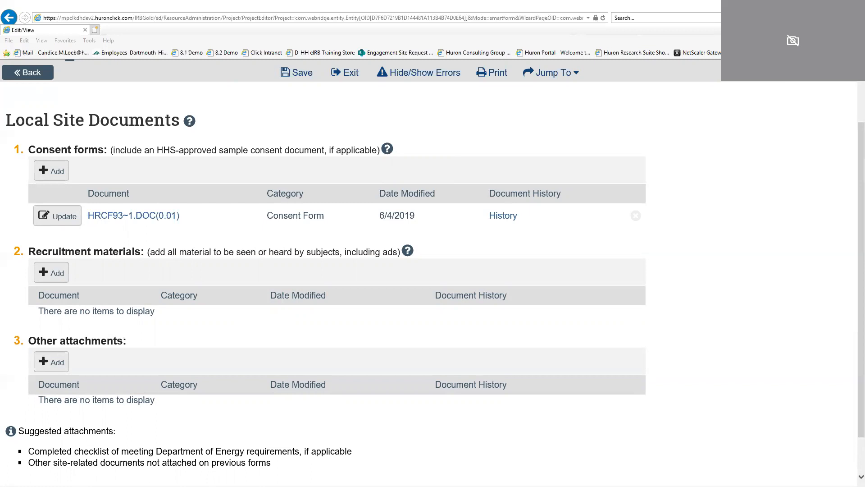
- Try to drop the file HRP-102 - Flowcharts.vsd onto the Local Site Documents page, and dismiss the file prompt
drag(27, 212, 132, 388)
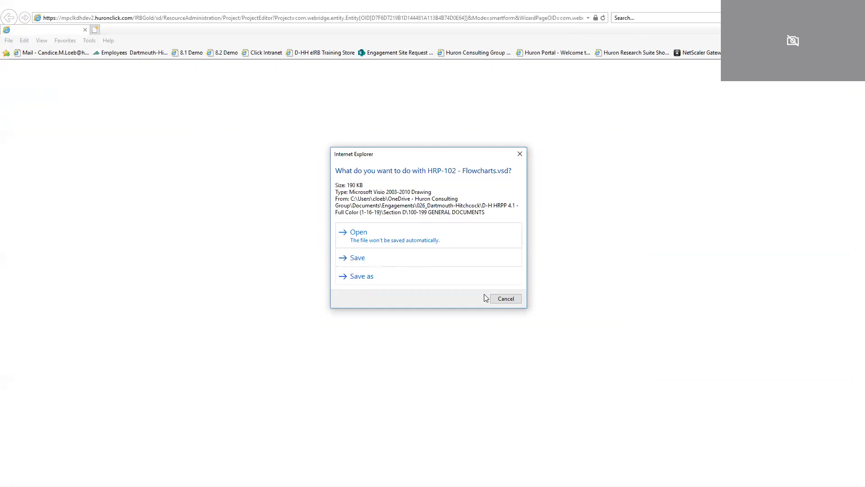
click(504, 299)
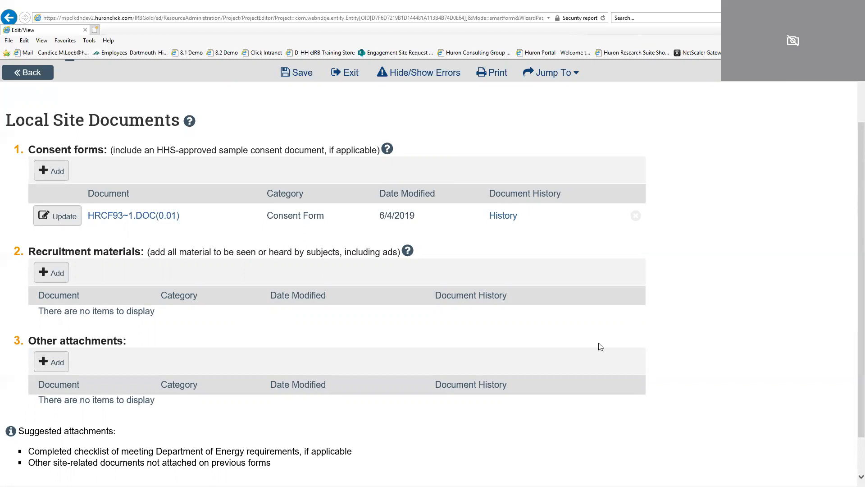
- Examine the category options available for a new entry under Other attachments, and leave the form without adding a file
click(54, 364)
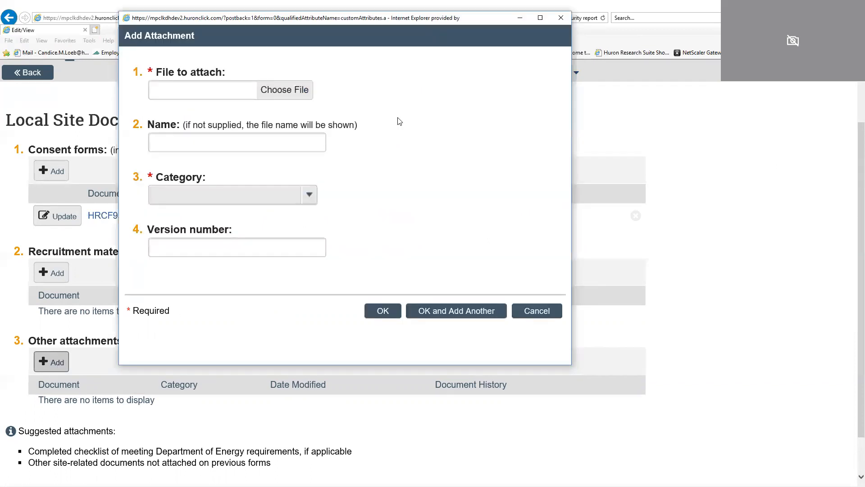
click(312, 193)
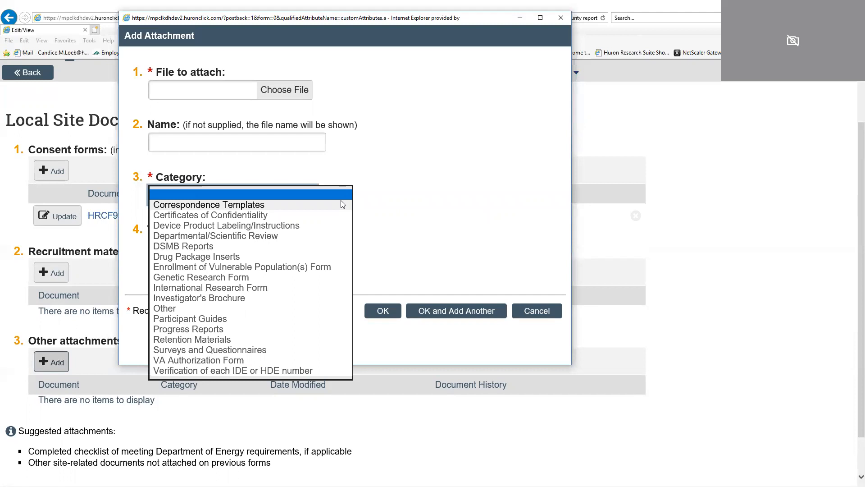
click(625, 117)
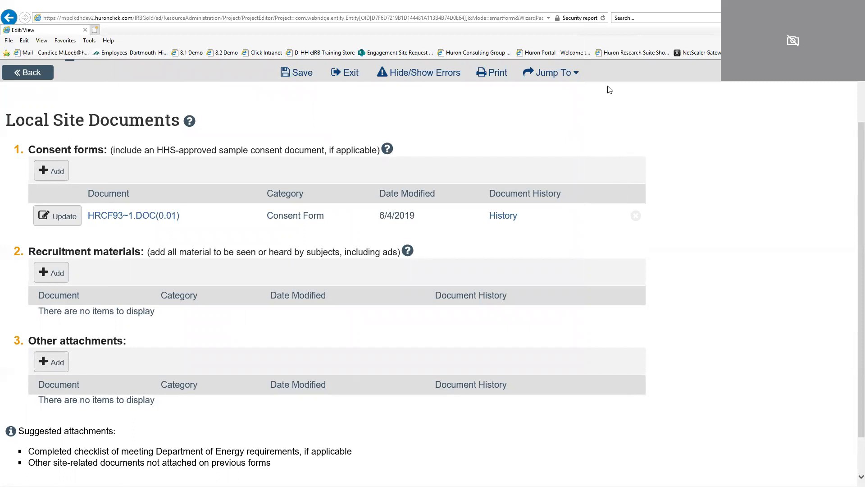
- Look at the submission form's list of pages and its Final Page, and return to Local Site Documents
click(575, 72)
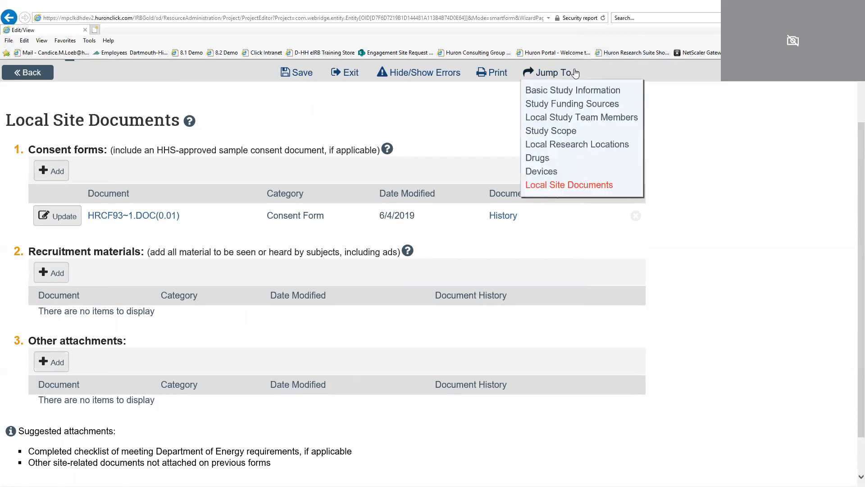
click(575, 73)
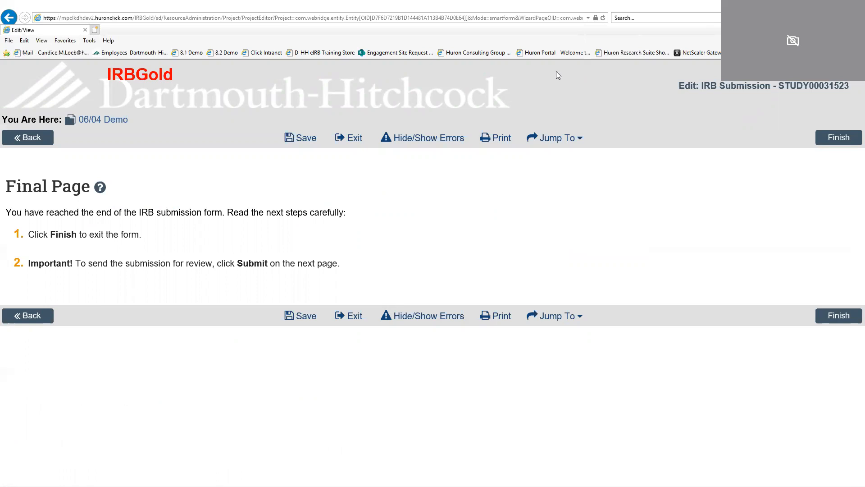
click(570, 138)
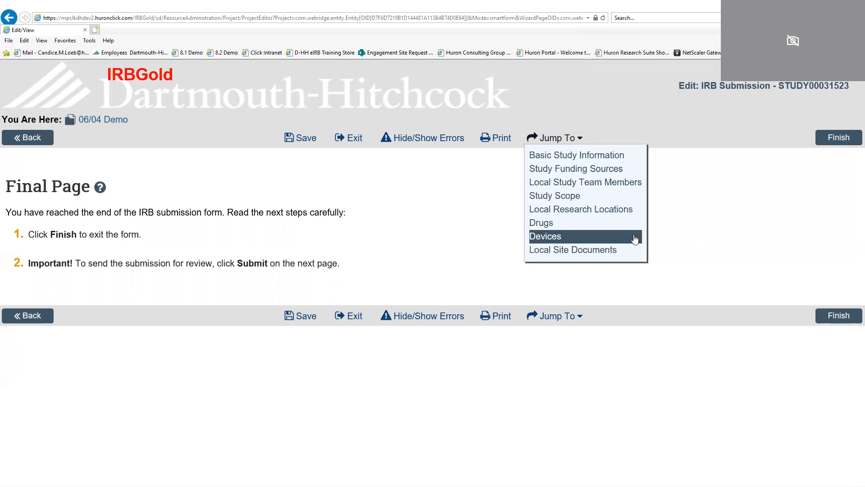
click(622, 255)
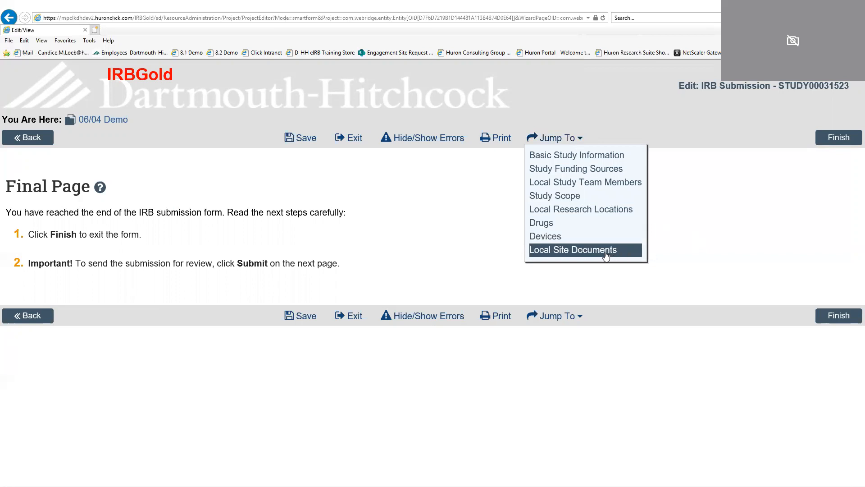
- Open a new entry under Other attachments and examine its category options
scroll(471, 261, down, 3)
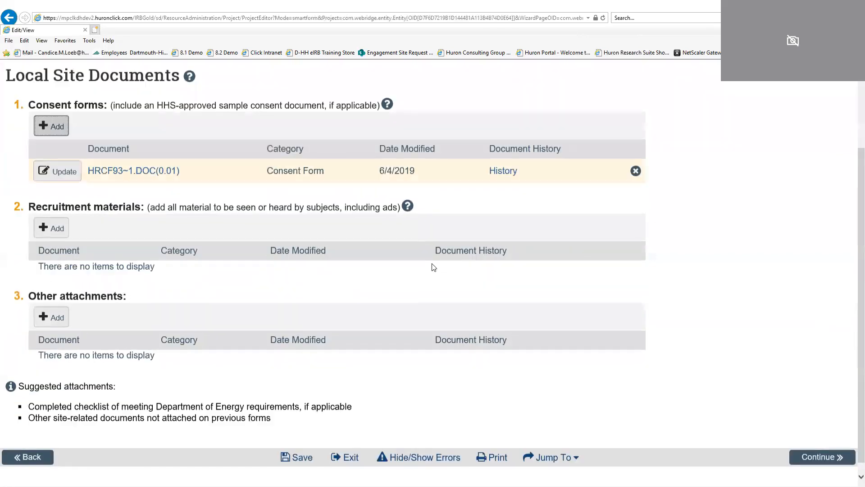
click(65, 318)
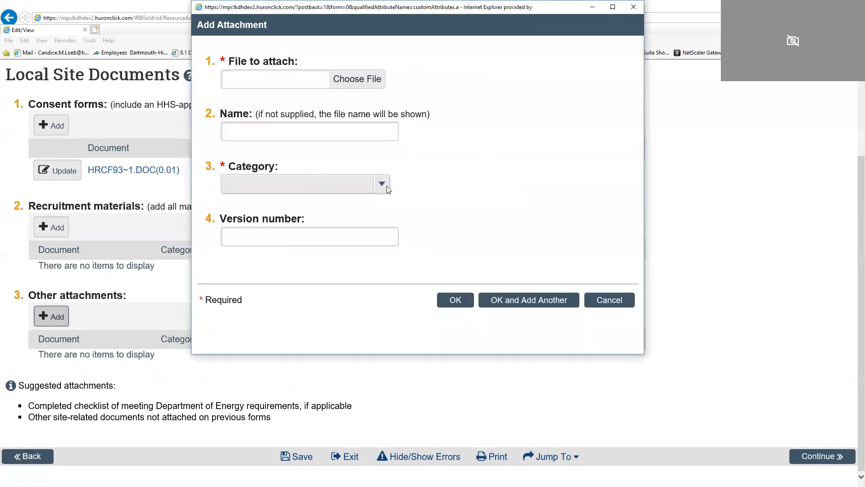
click(387, 185)
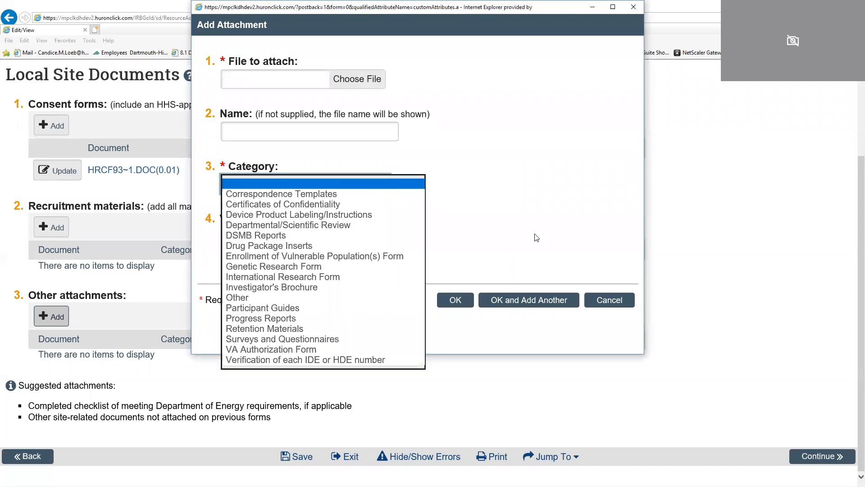
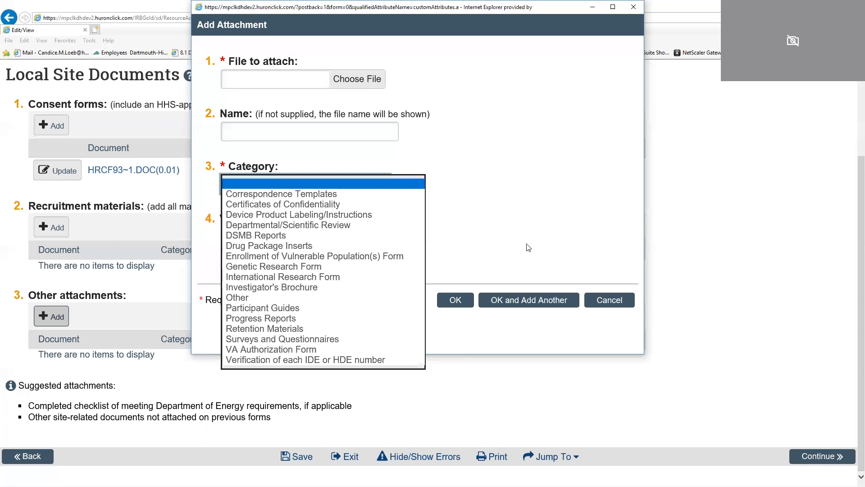
- Switch to Word to consult the HRP-309 Ancillary Review Matrix worksheet, and return to cancel the new attachment entry
click(639, 348)
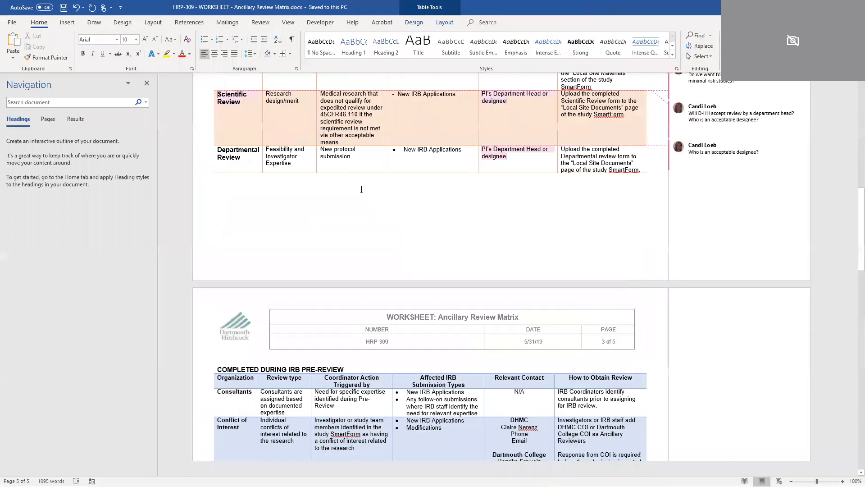
scroll(337, 317, up, 12)
scroll(337, 318, up, 5)
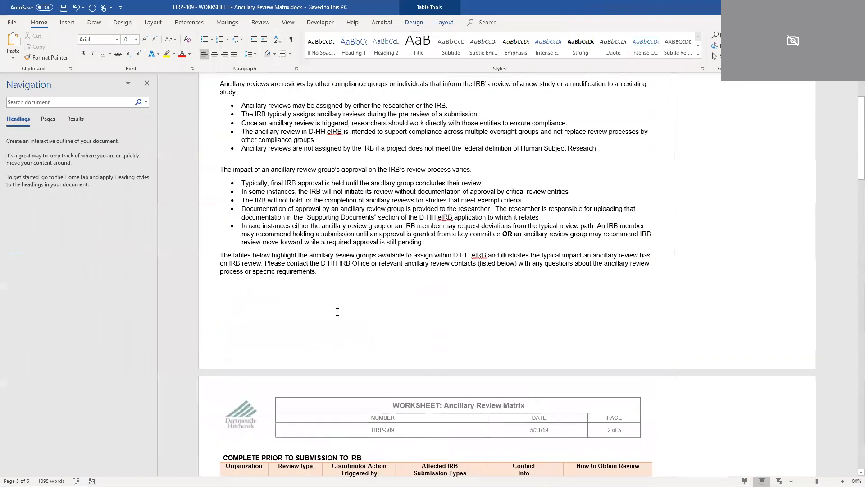
scroll(333, 319, down, 6)
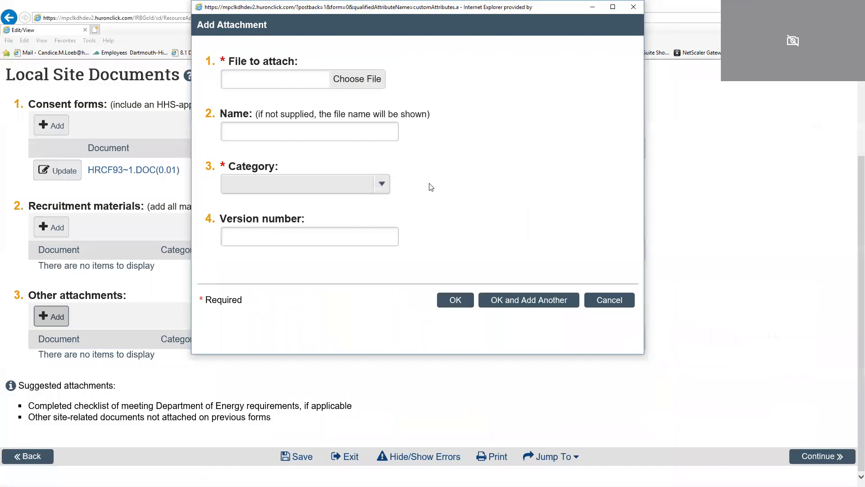
click(606, 300)
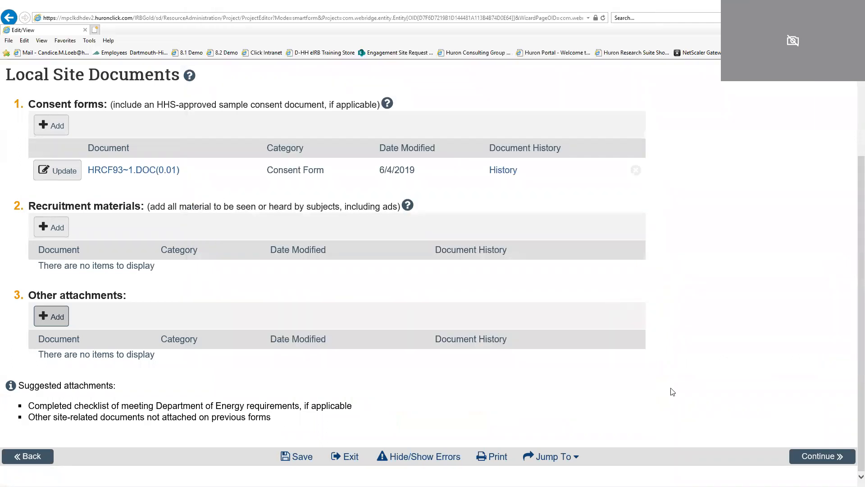
- Save the Local Site Documents page, continue to the Final Page, and finish the submission form
click(555, 457)
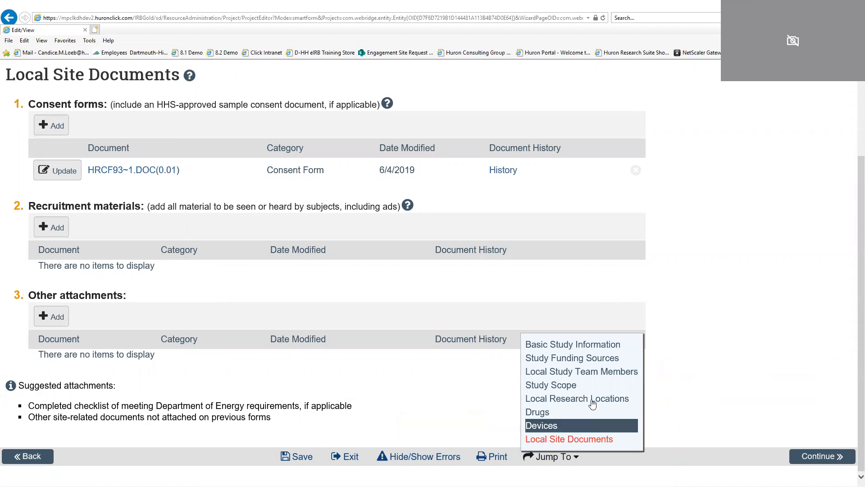
scroll(688, 196, up, 3)
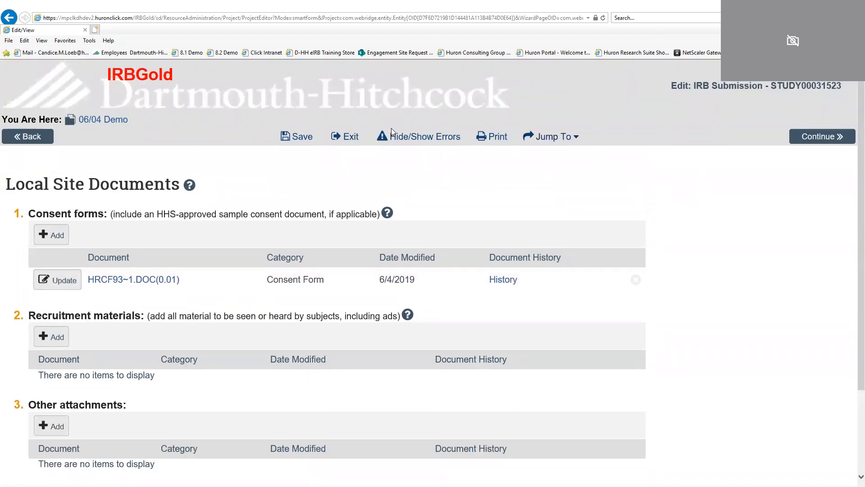
click(301, 137)
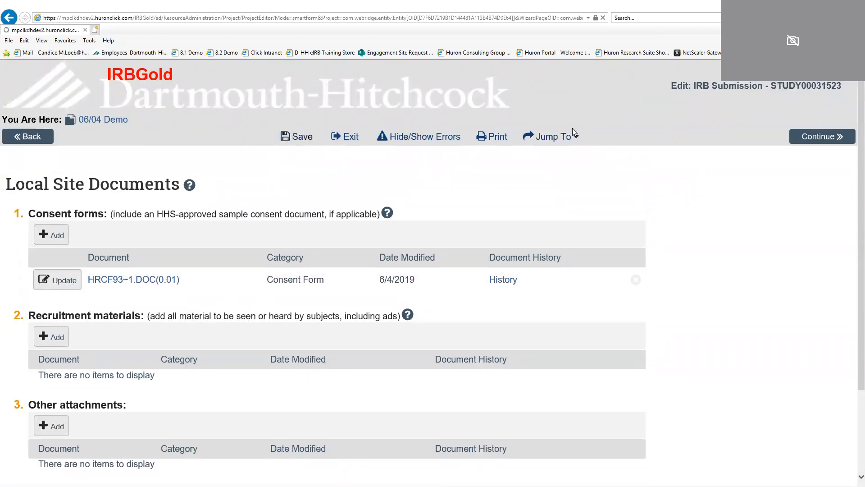
mouse_move(558, 137)
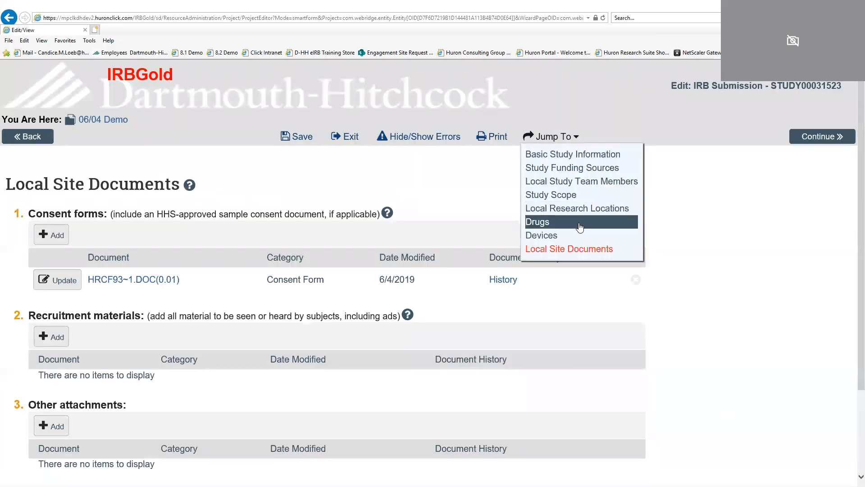
click(830, 137)
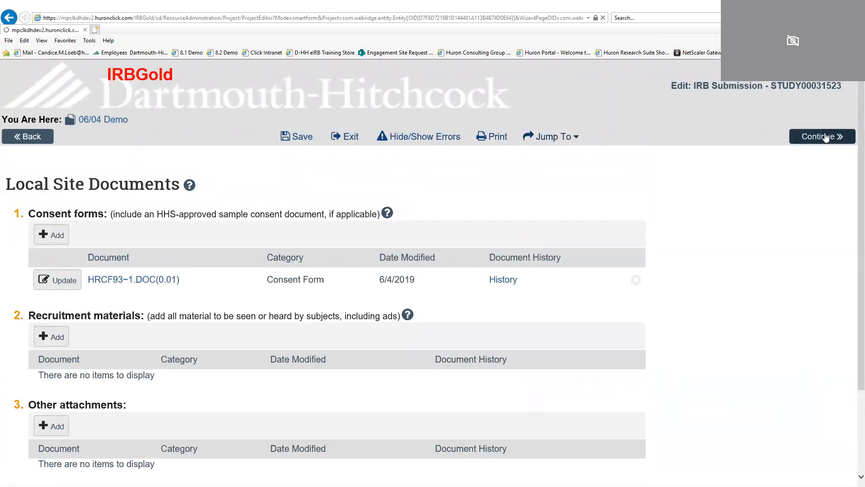
click(847, 315)
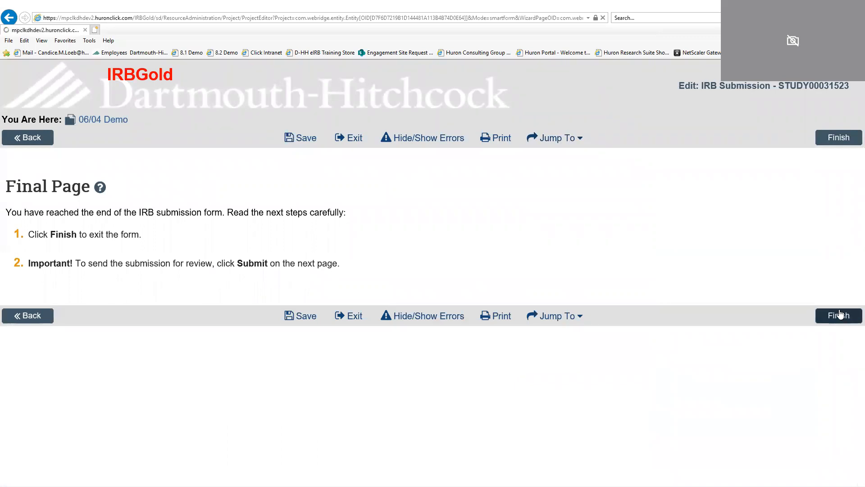
- Examine the study workspace's available next steps and its workflow diagram
scroll(784, 277, down, 3)
scroll(784, 278, down, 2)
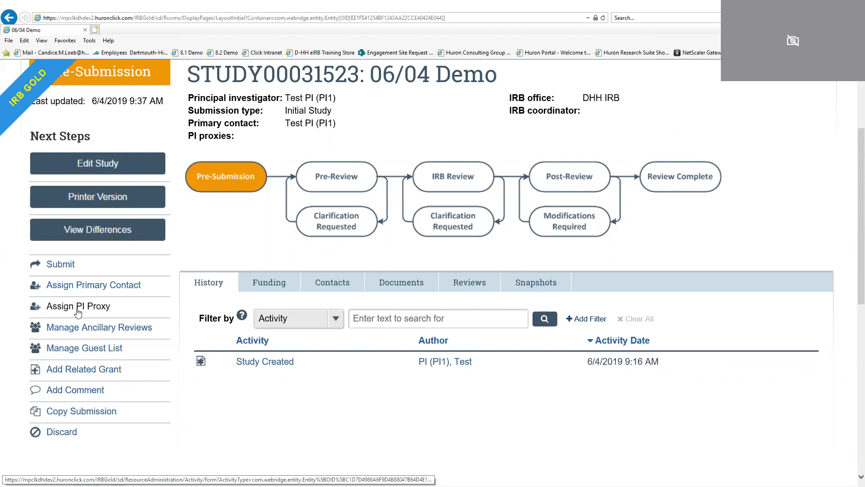
scroll(178, 348, up, 2)
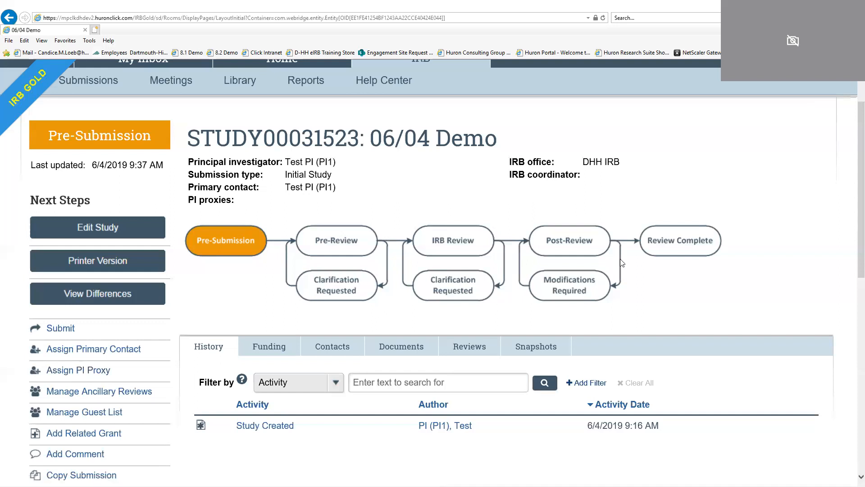
- Assign the study's co-investigator as PI proxy
scroll(677, 276, down, 1)
scroll(676, 277, up, 1)
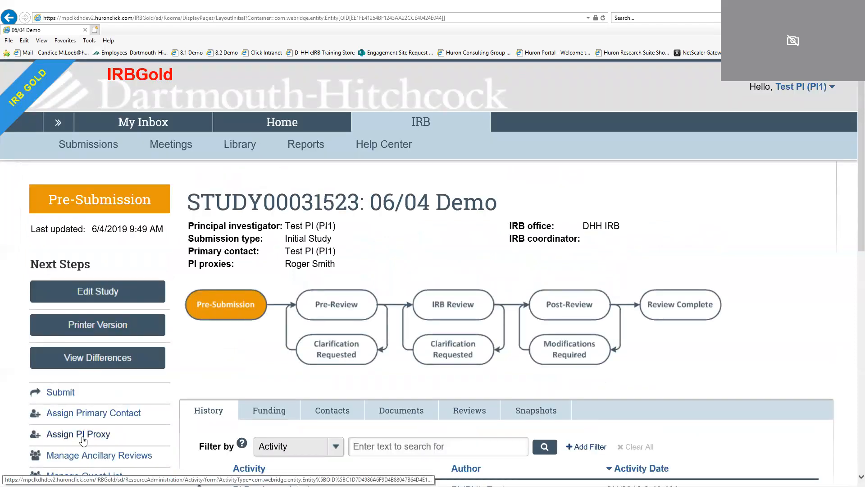
click(83, 434)
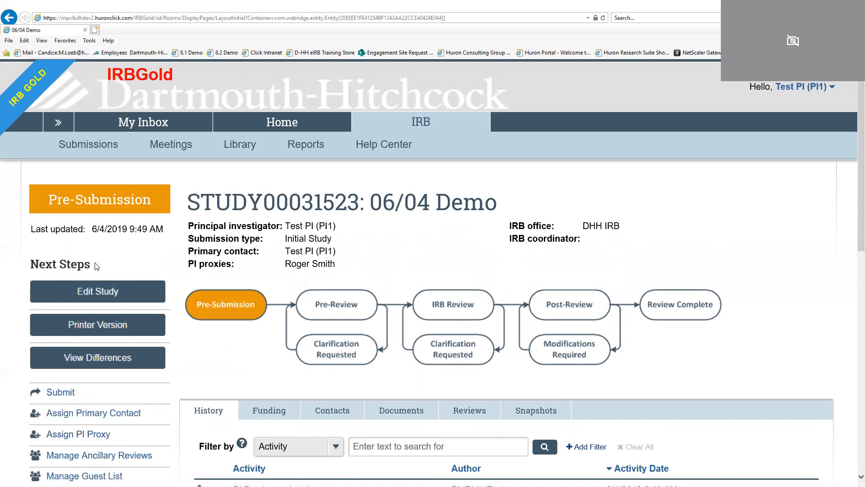
- Check the PI proxies field in the study summary and the activity history
drag(232, 264, 227, 264)
click(612, 234)
scroll(628, 297, down, 2)
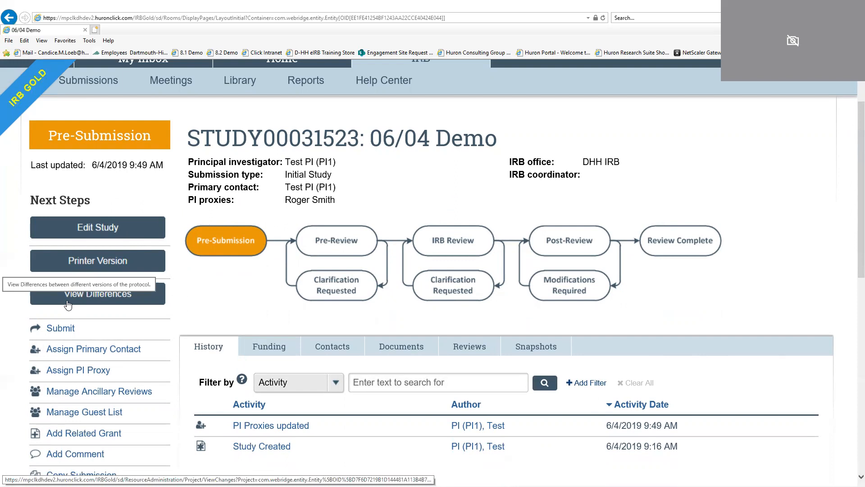
scroll(528, 250, down, 2)
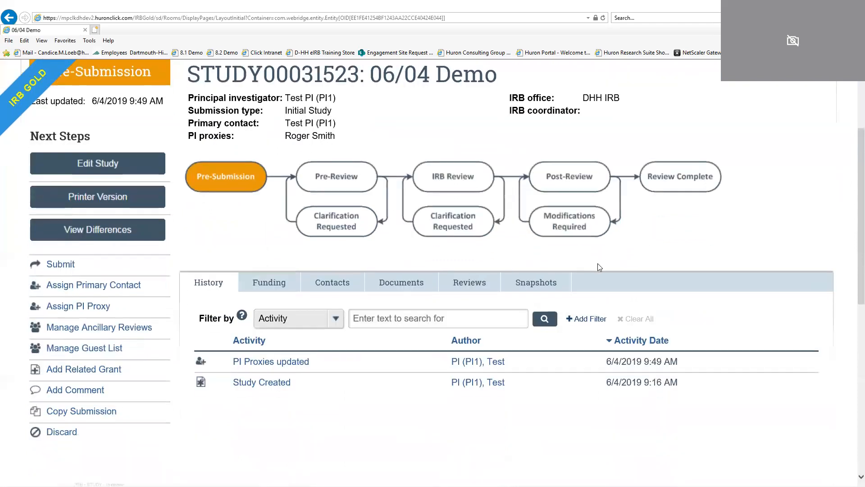
- Review the study's funding sources, contacts, documents, ancillary reviews and snapshots
click(266, 281)
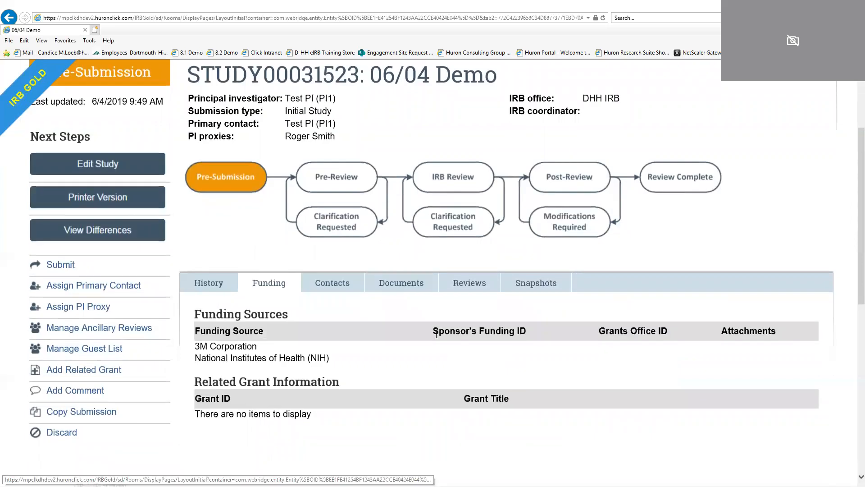
click(329, 292)
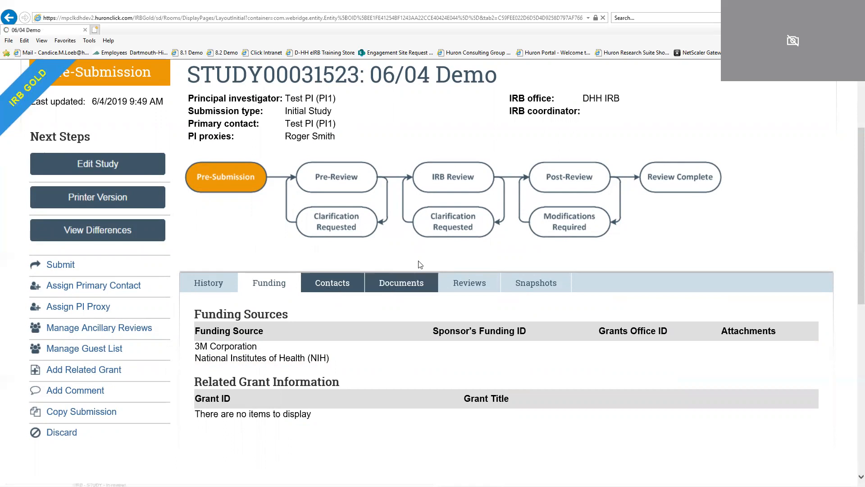
scroll(427, 288, down, 4)
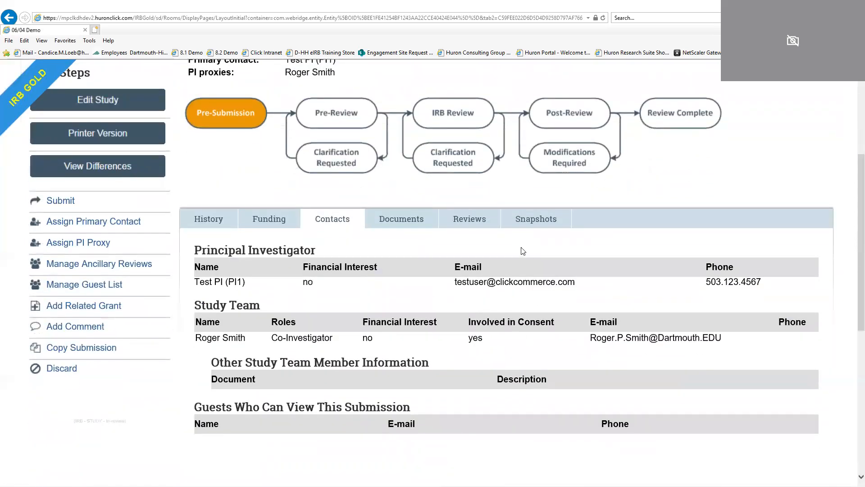
click(409, 222)
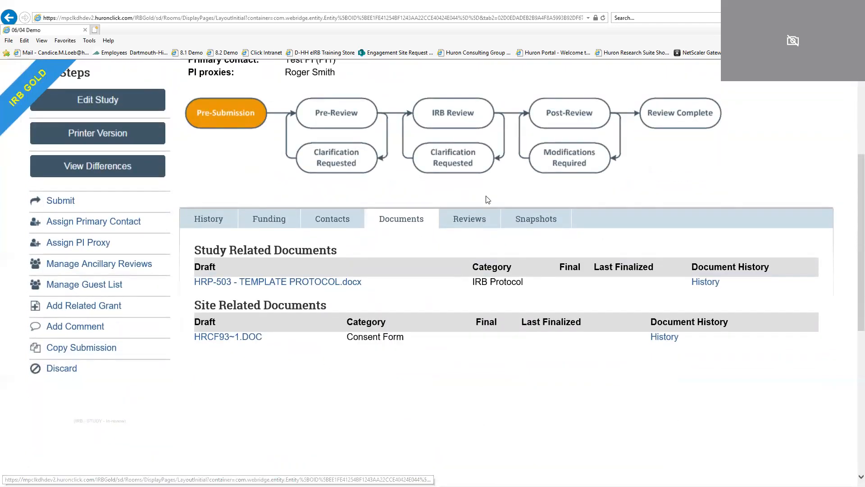
click(473, 221)
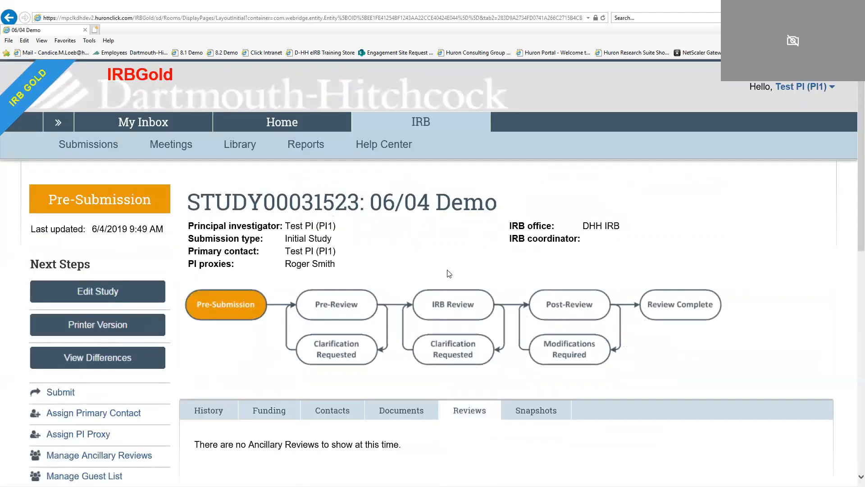
scroll(449, 273, down, 3)
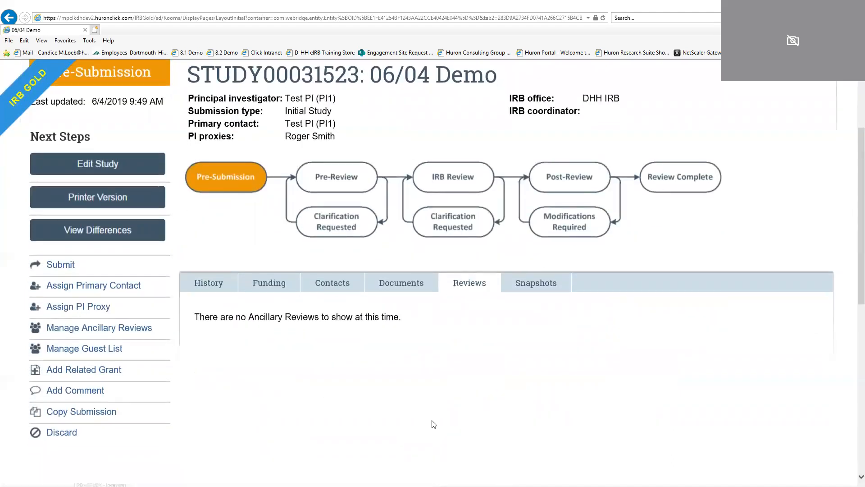
click(539, 289)
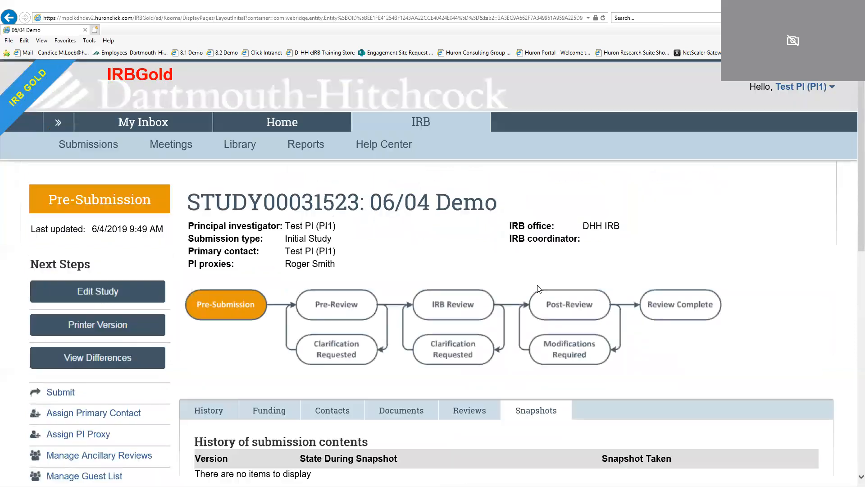
scroll(557, 387, down, 6)
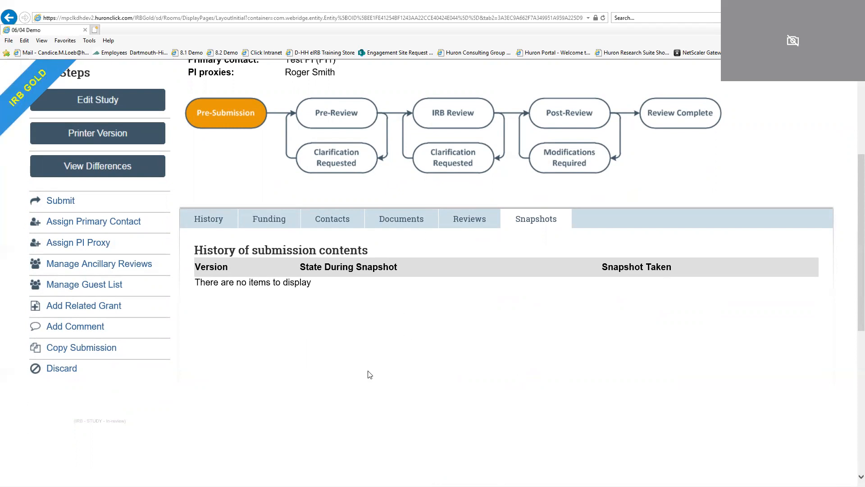
- Start a new ancillary review for the study with Clinical Cancer Research Committee (CCRC) as the reviewing organization
click(100, 264)
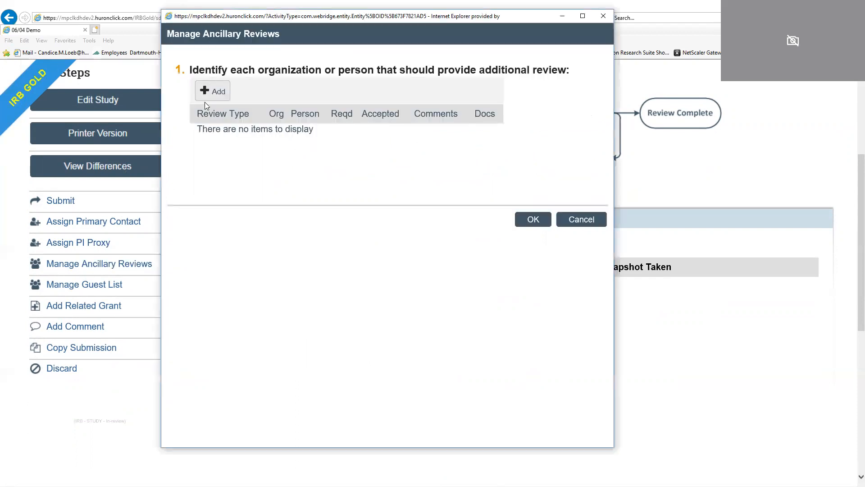
click(206, 98)
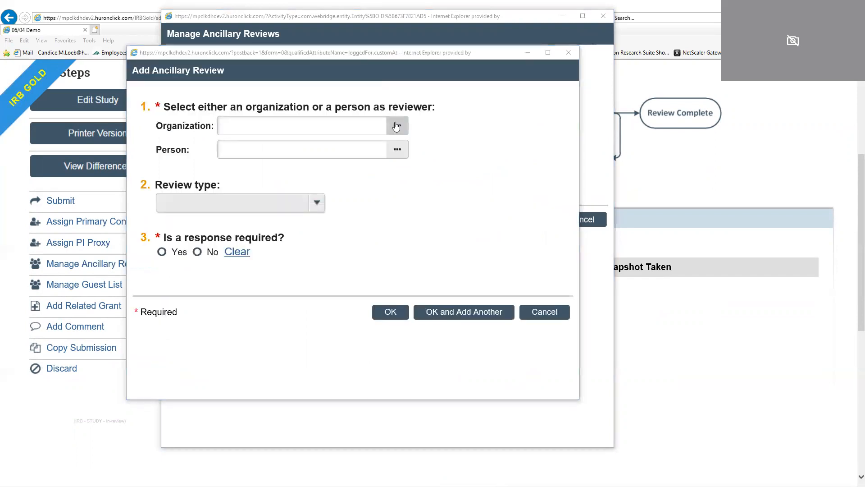
click(397, 126)
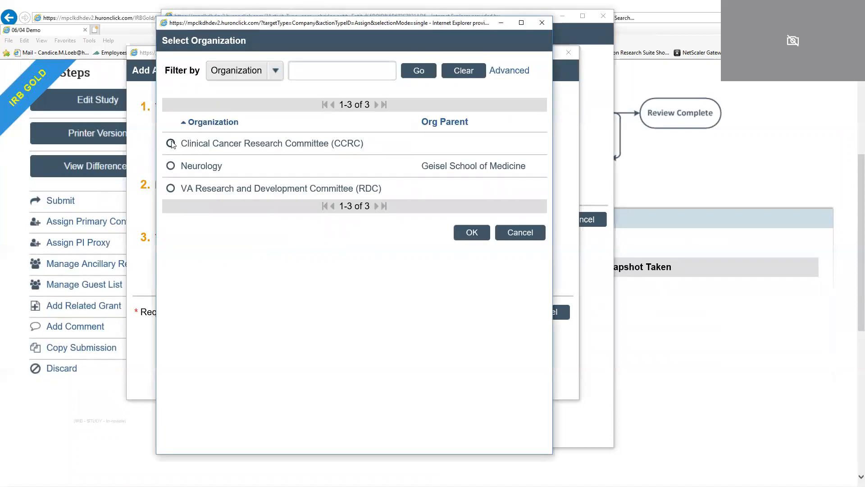
click(171, 143)
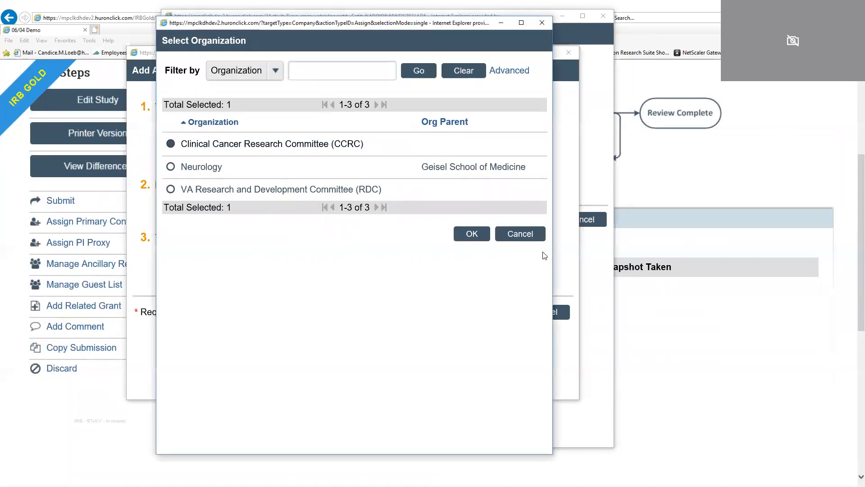
click(472, 234)
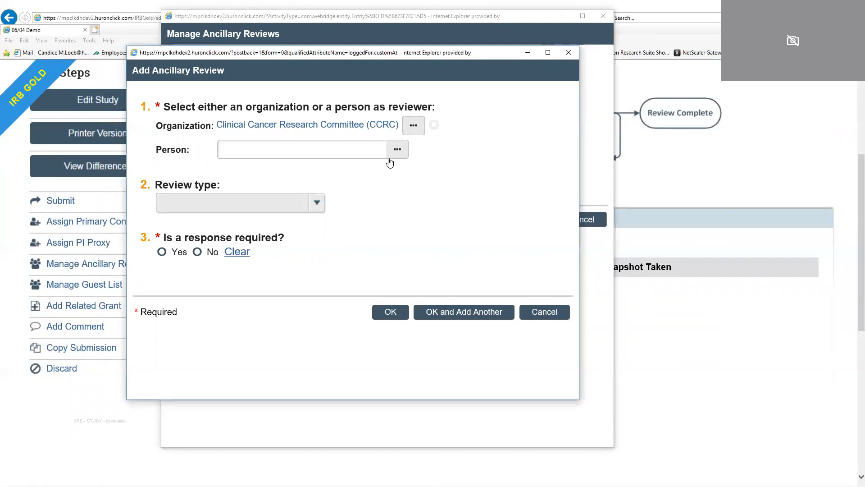
- Set the ancillary review's type to Other, require a response, and save the ancillary reviews
click(276, 150)
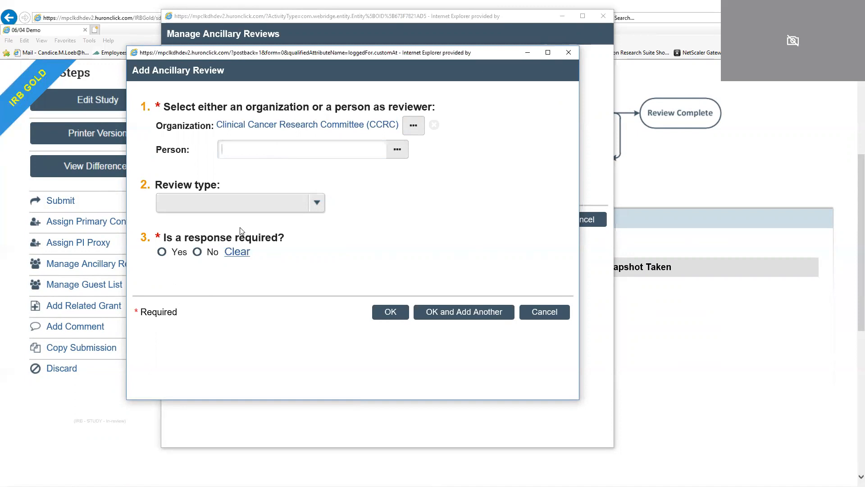
click(249, 203)
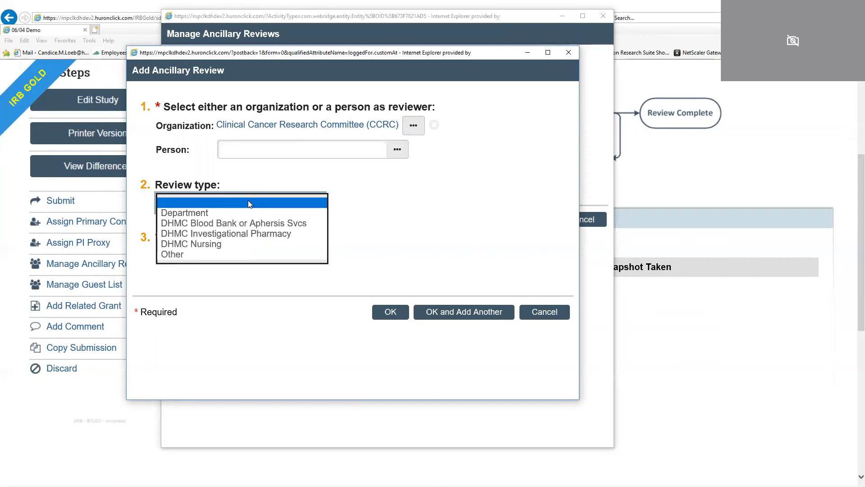
click(232, 252)
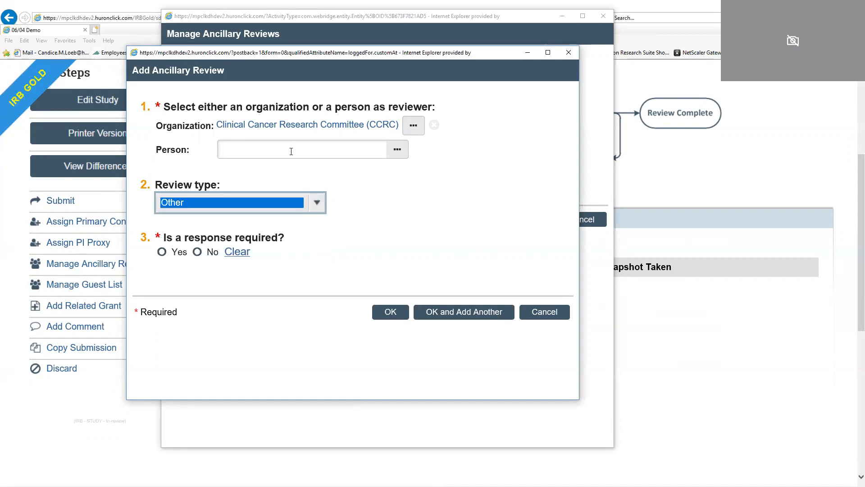
click(162, 252)
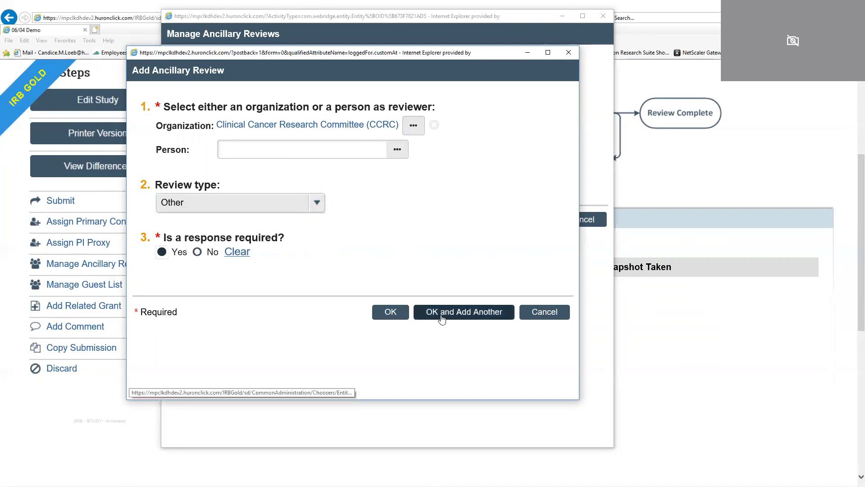
click(393, 316)
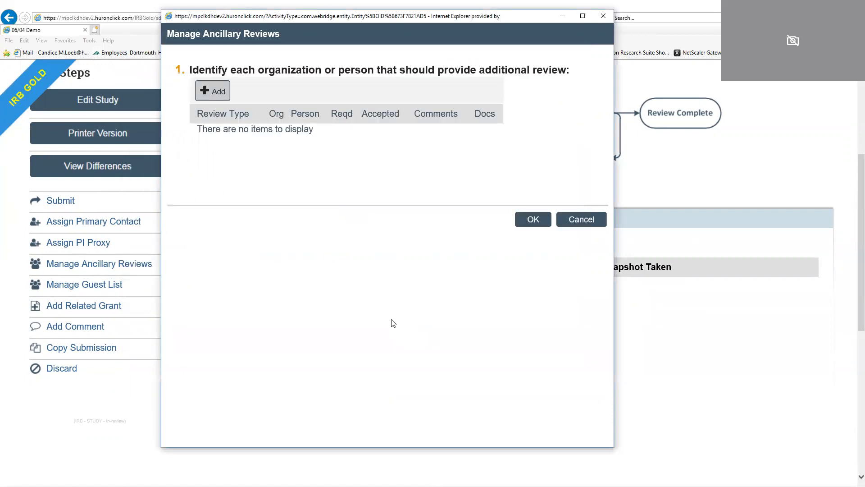
click(525, 283)
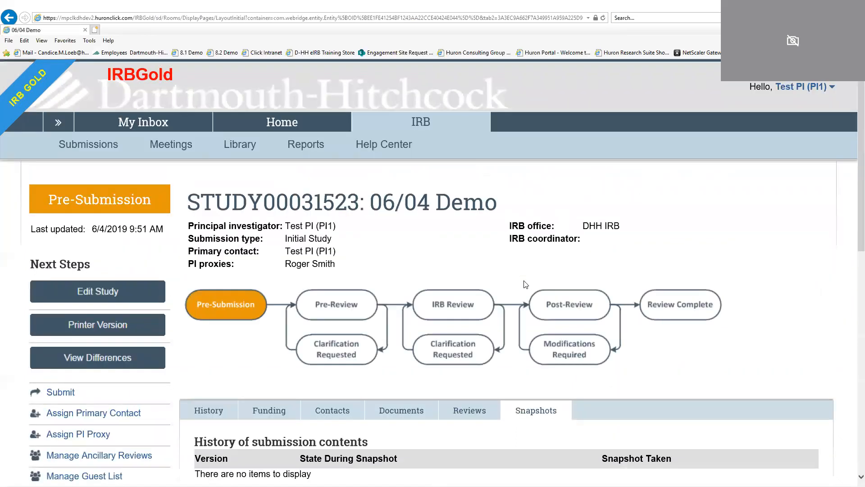
- Add the comment "Hi - CCRC is pending" to the study, with e-mail notification to the PI/PI Proxy/Primary Contact
scroll(524, 285, down, 3)
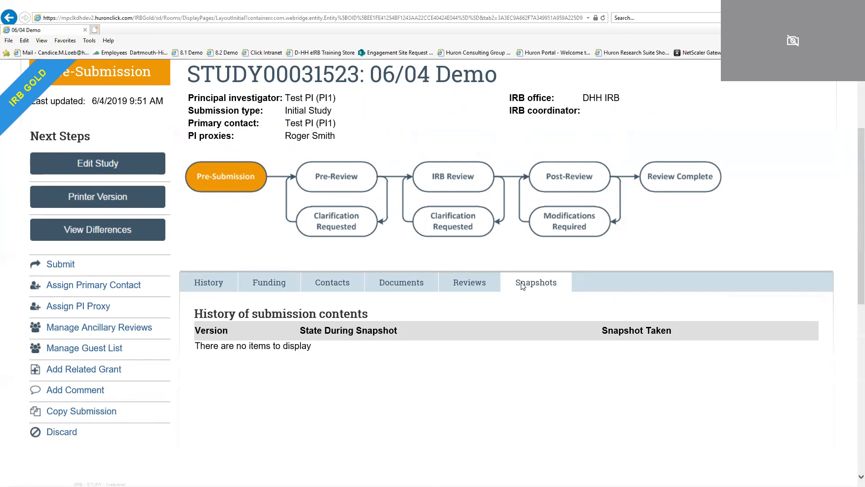
click(94, 393)
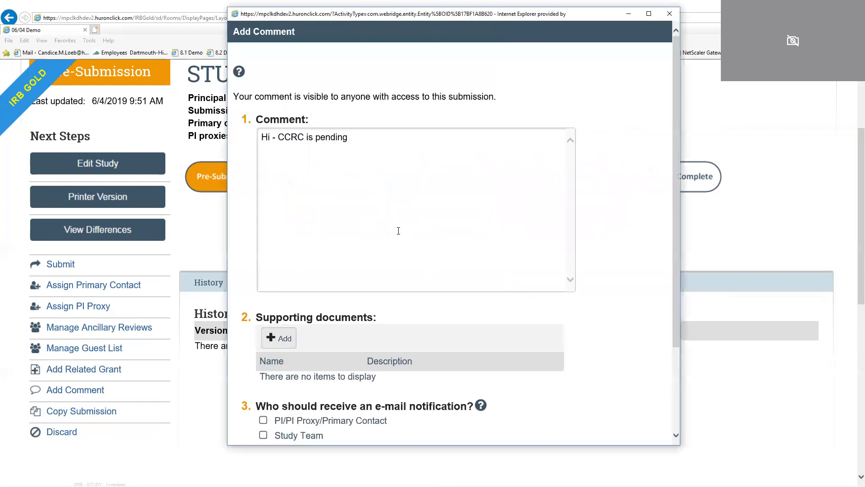
scroll(422, 295, down, 1)
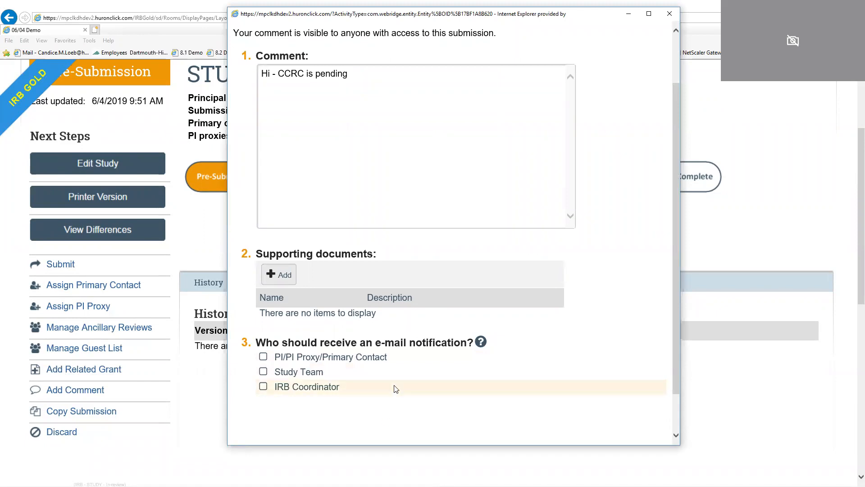
scroll(396, 394, up, 2)
scroll(396, 358, down, 2)
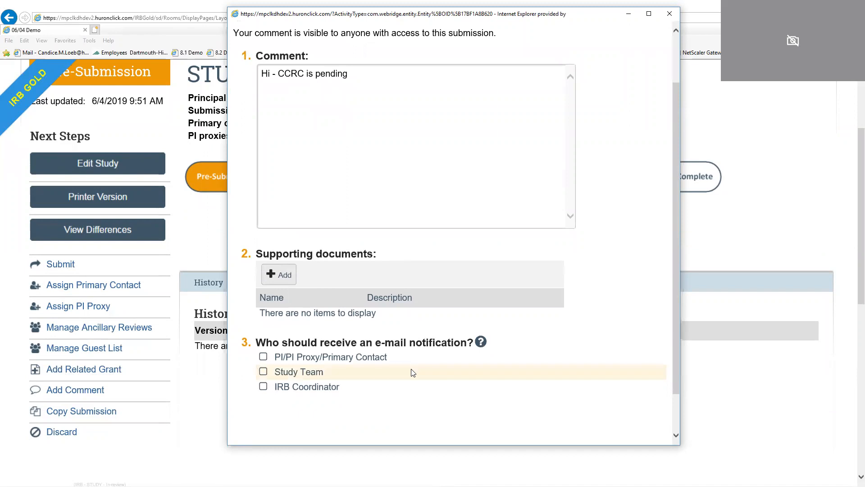
click(263, 357)
scroll(424, 338, down, 1)
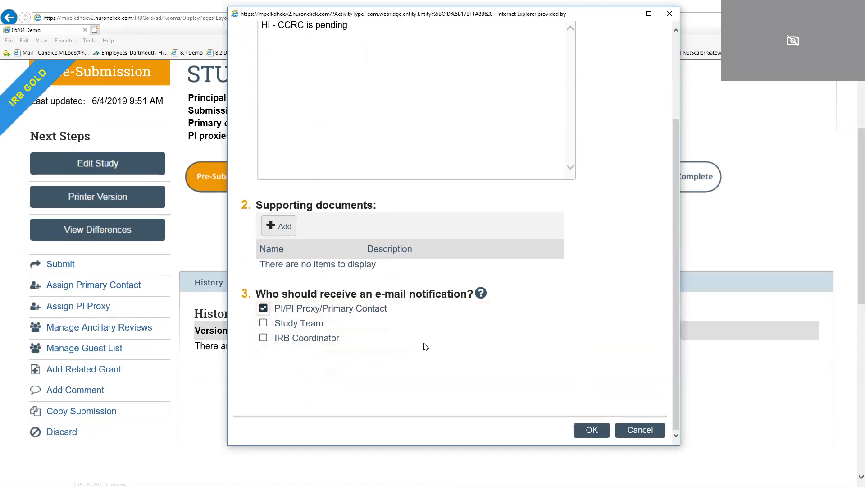
click(588, 430)
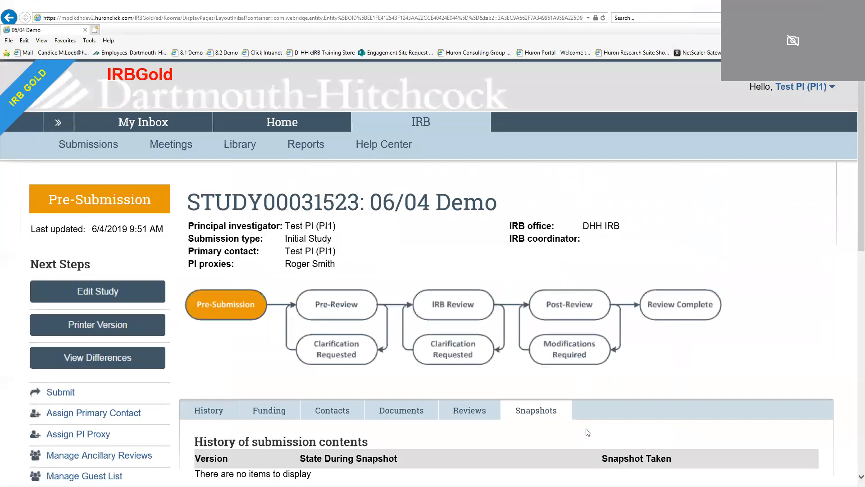
- Check the study's activity history for the added comment and the managed ancillary reviews
click(222, 412)
scroll(270, 316, down, 7)
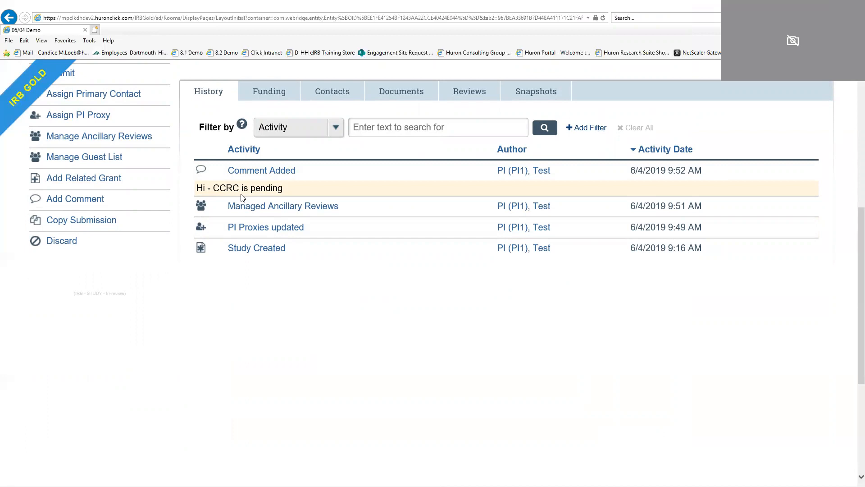
scroll(382, 288, up, 3)
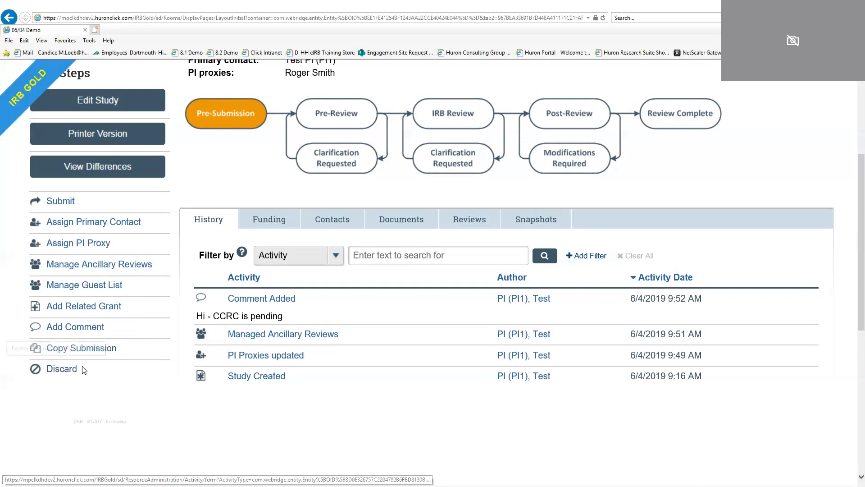
scroll(184, 400, up, 3)
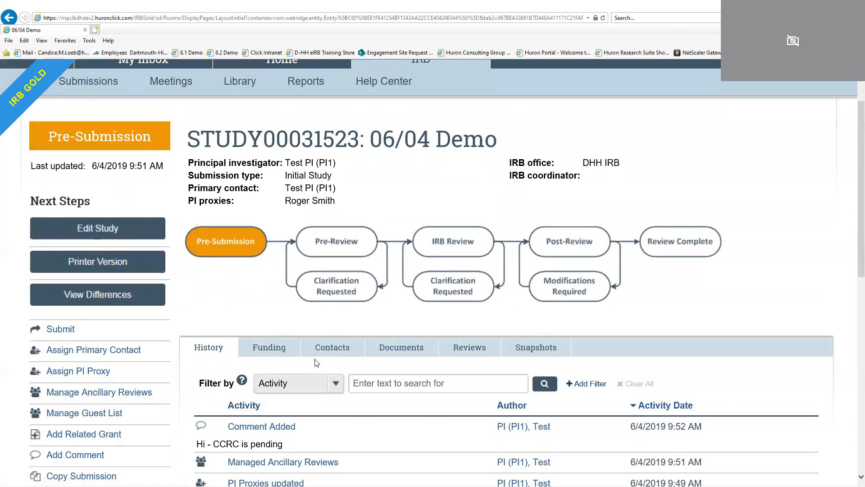
scroll(552, 322, up, 2)
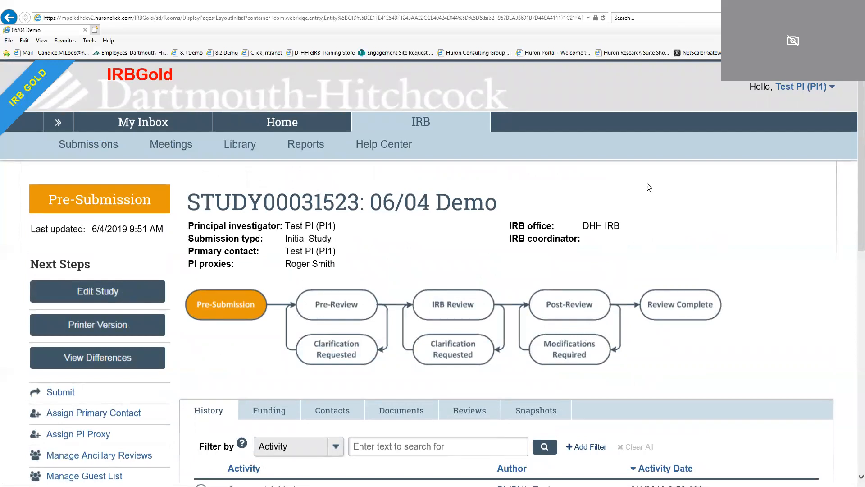
- Browse the IRB library's CPHS forms and templates and its policies and guides
click(241, 147)
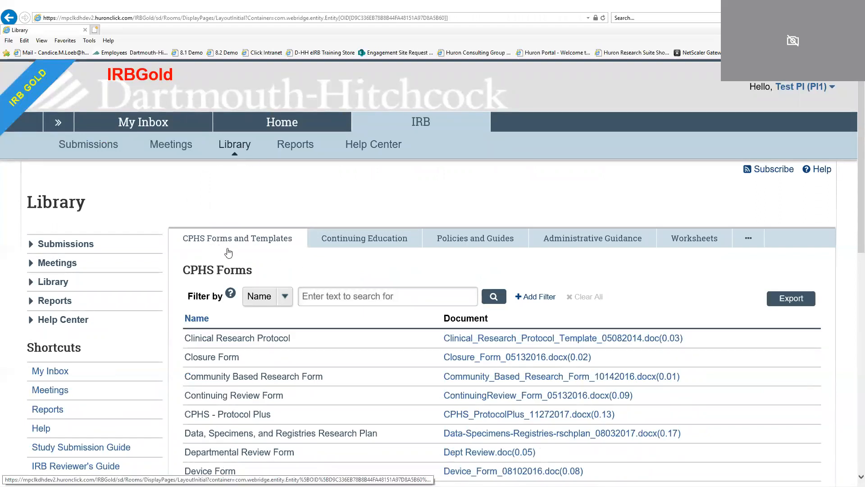
scroll(270, 324, down, 1)
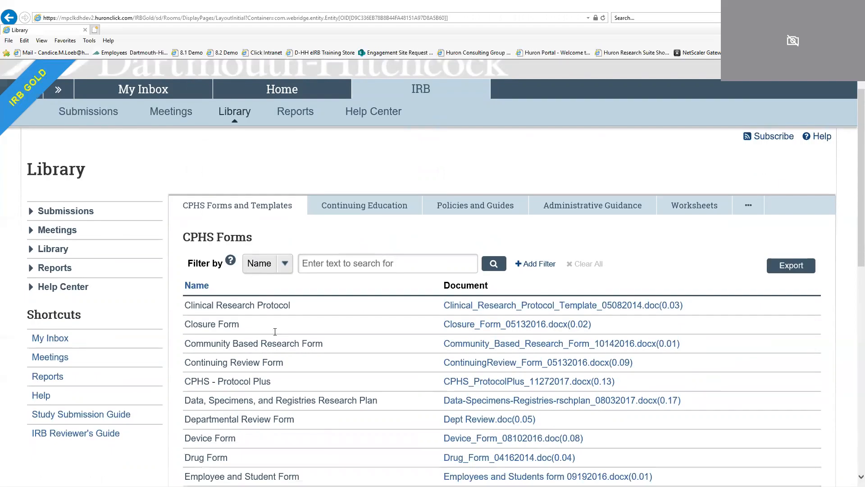
scroll(274, 331, down, 1)
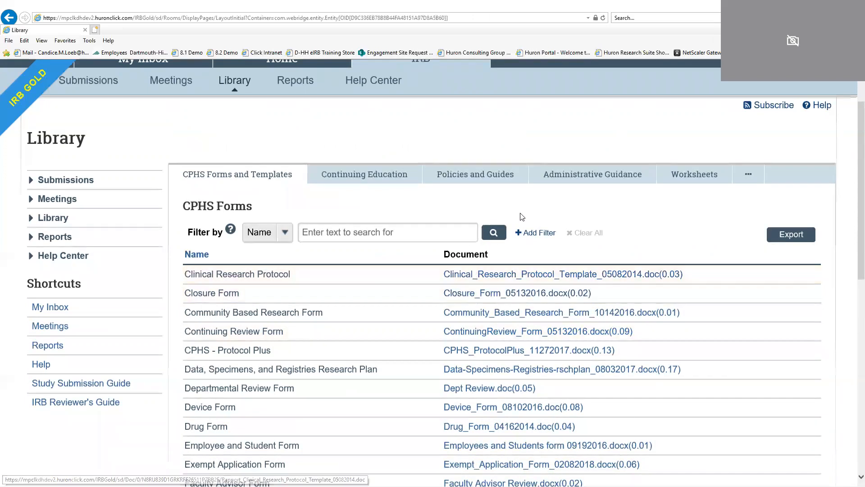
click(489, 176)
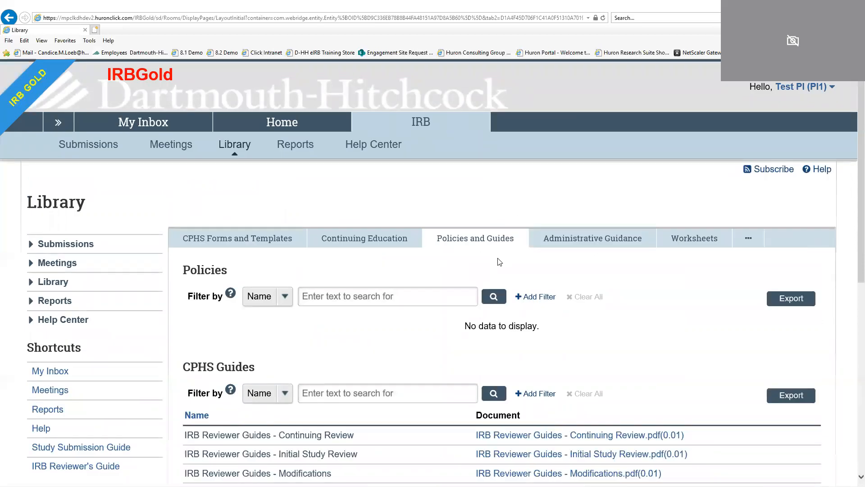
scroll(504, 257, down, 1)
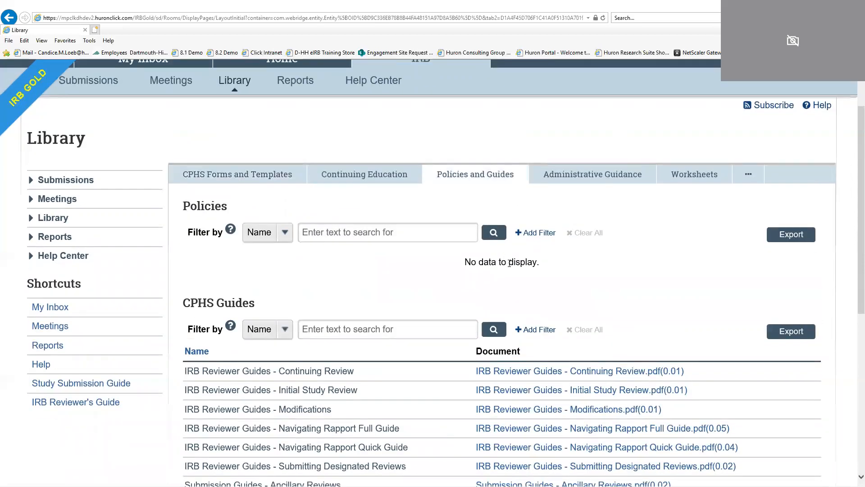
scroll(508, 264, down, 1)
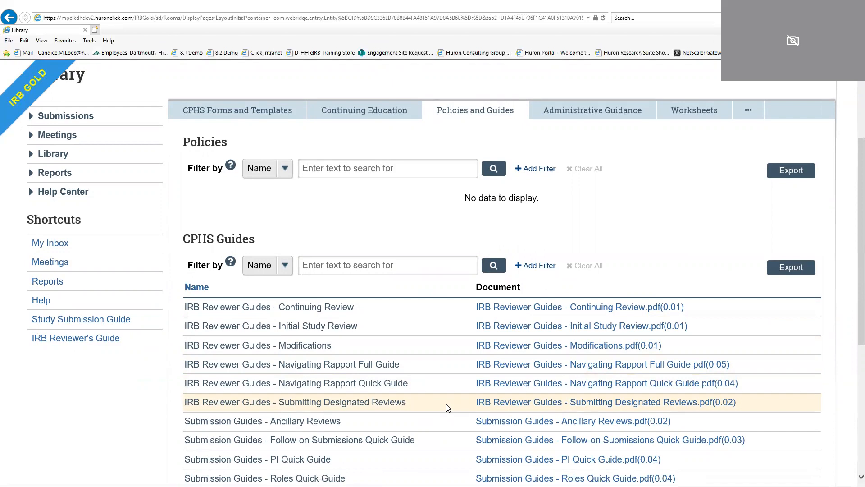
- Browse the library's worksheets and open the HRP-307 Devices worksheet document
click(673, 121)
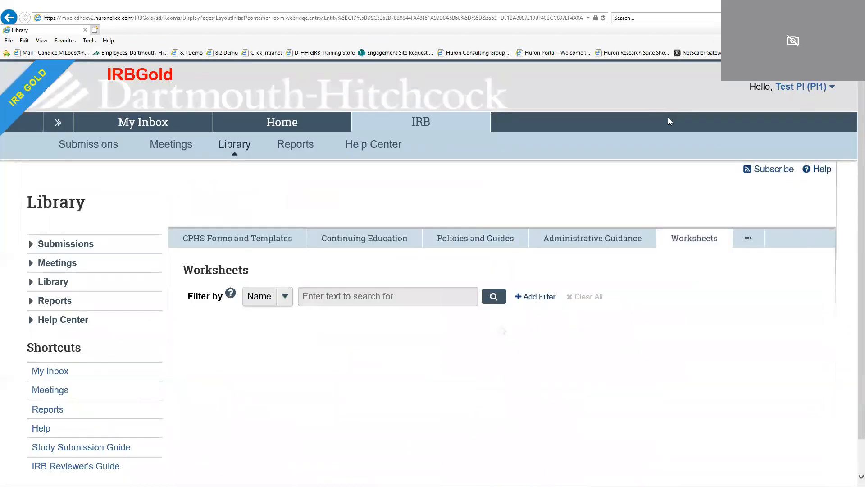
scroll(651, 223, down, 5)
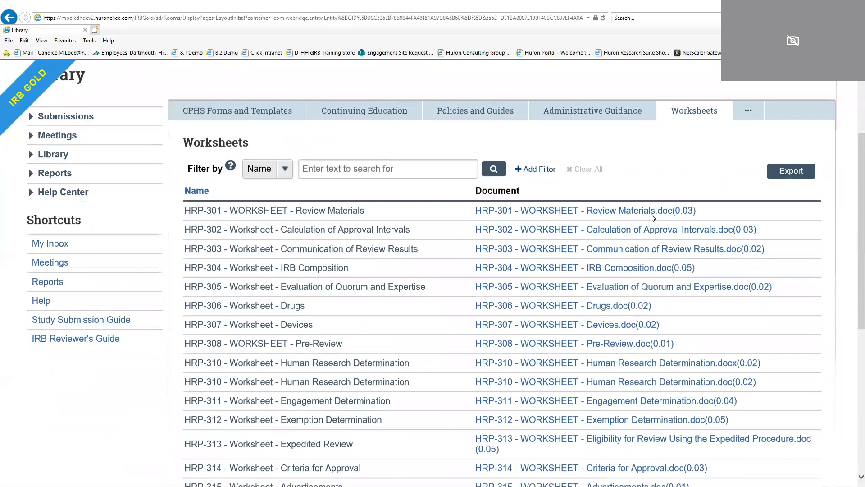
scroll(651, 223, up, 1)
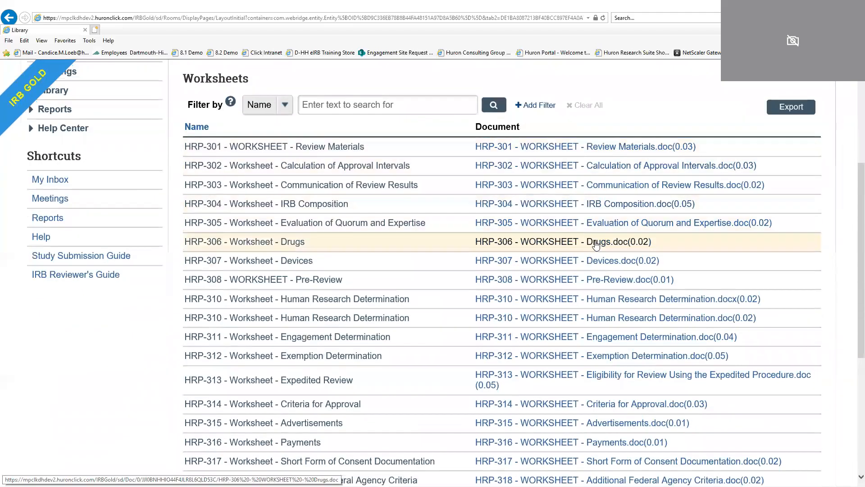
scroll(615, 337, down, 1)
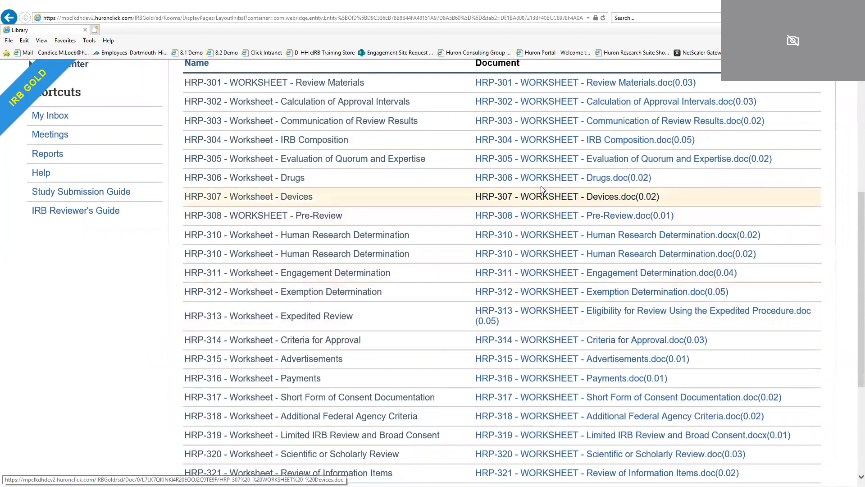
click(546, 196)
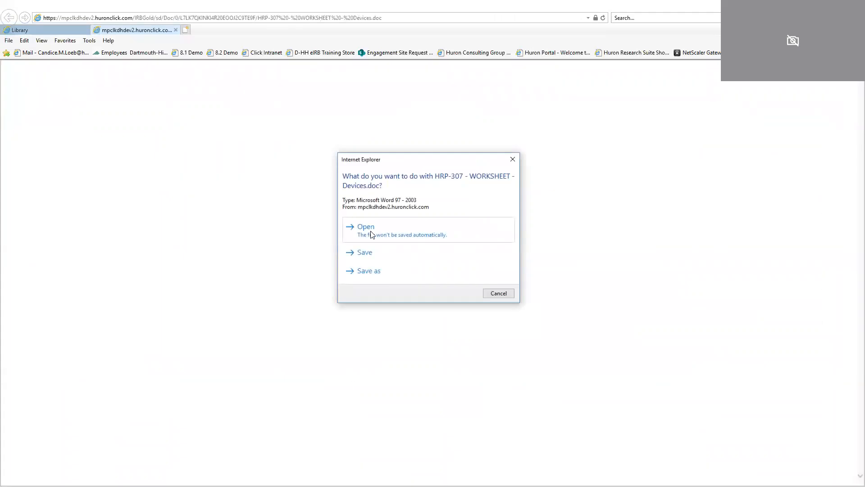
click(370, 228)
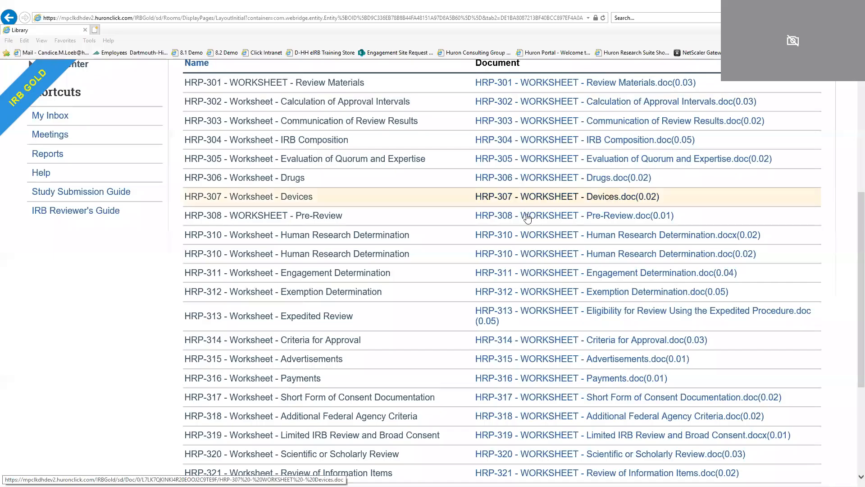
scroll(538, 244, up, 5)
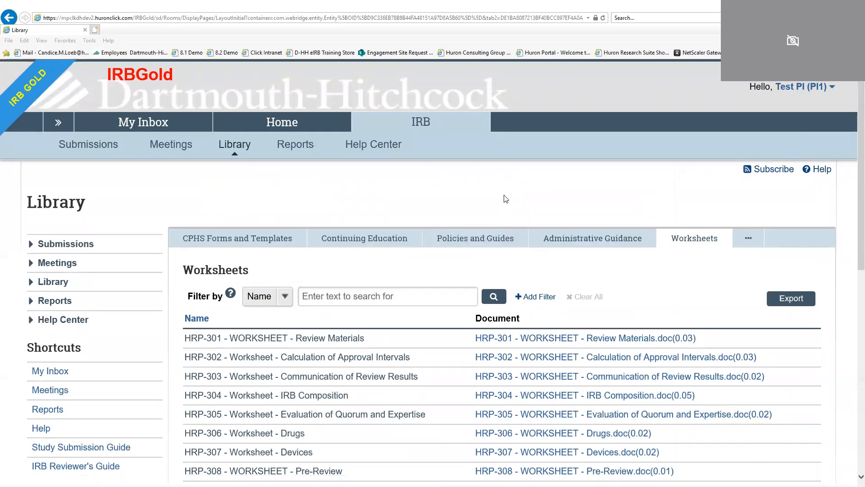
- Reopen the 06/04 Demo study from the inbox, submit it for IRB review, and check its activity history
click(172, 130)
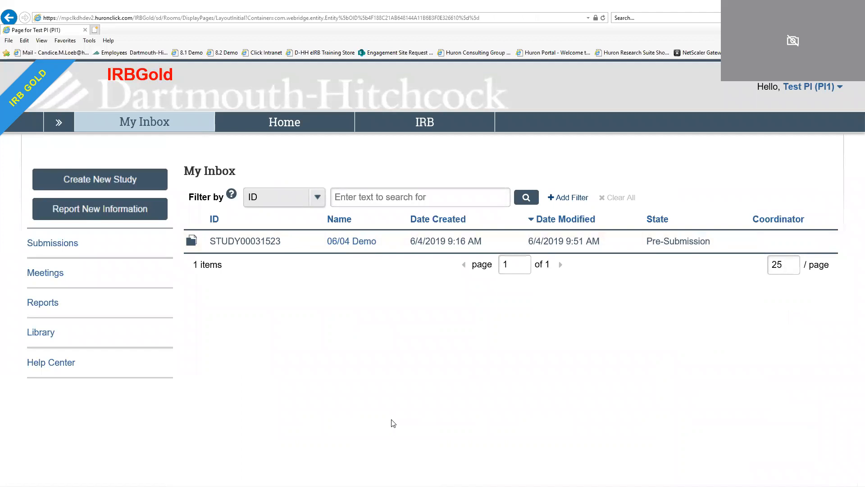
click(352, 243)
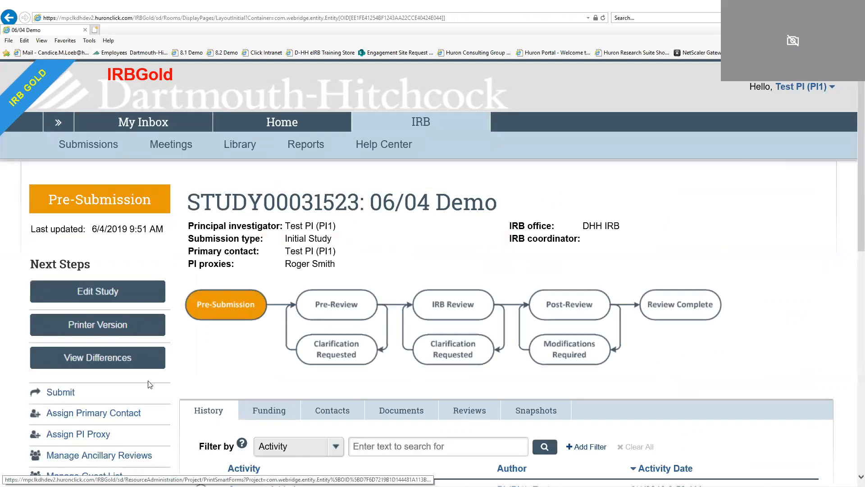
click(57, 392)
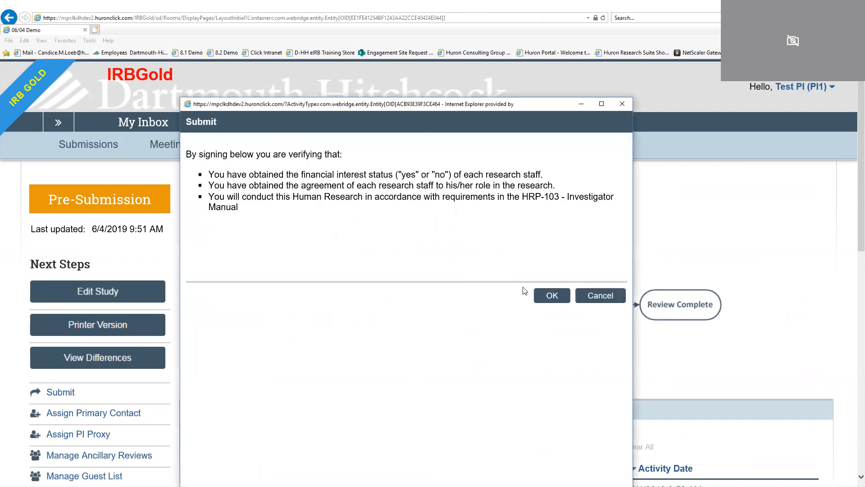
click(545, 297)
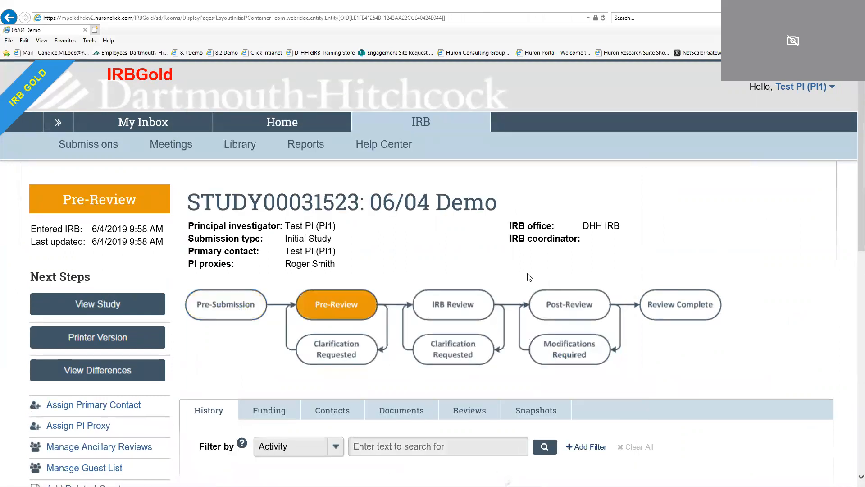
scroll(518, 272, down, 2)
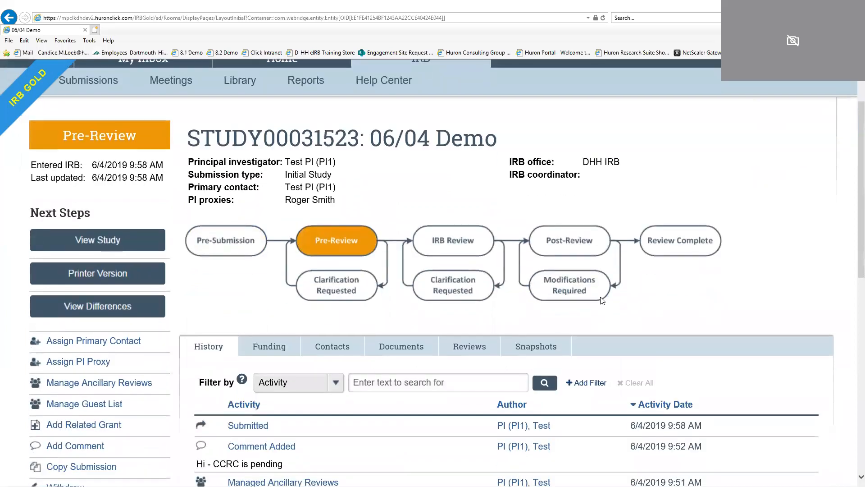